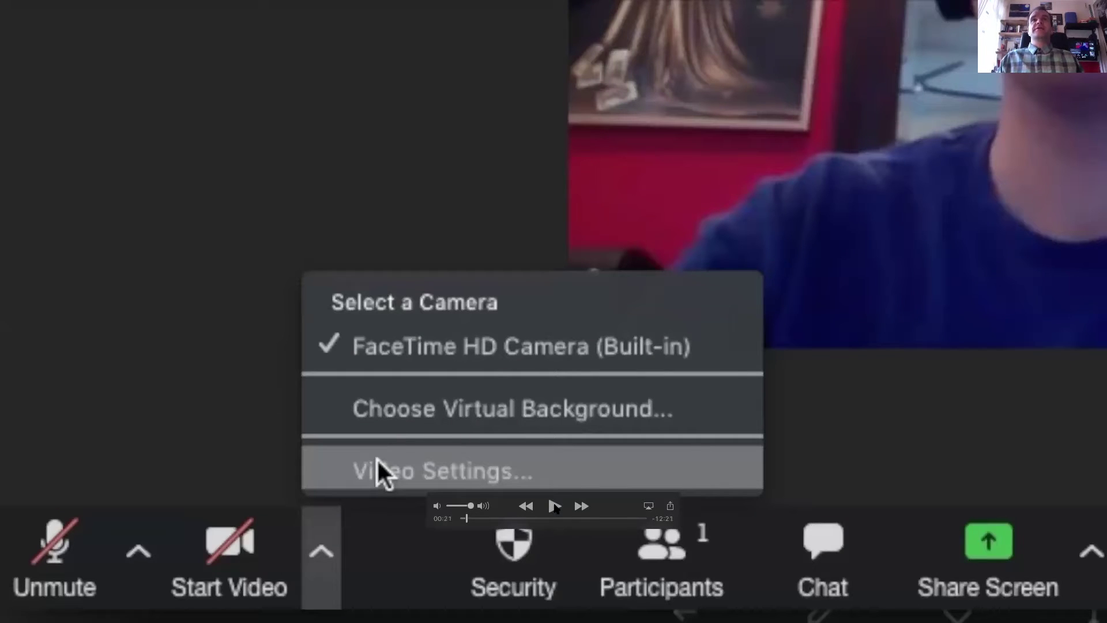
- Play the training video in short stretches from the camera selection to the Zoom Audio settings, pausing on the speaker and microphone tests
left_click(554, 506)
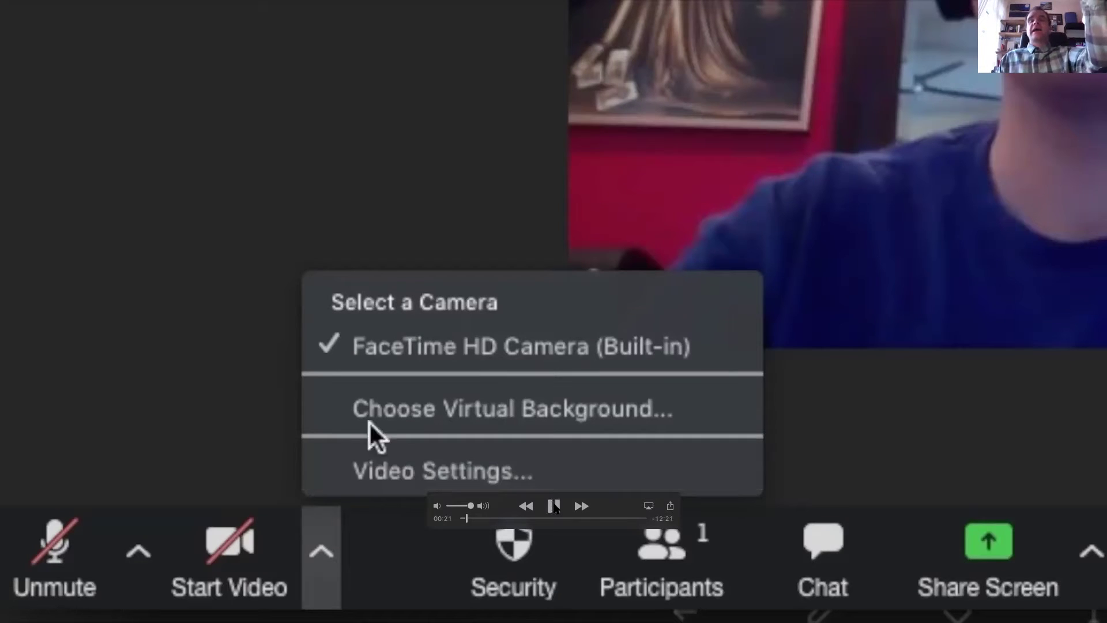
left_click(554, 506)
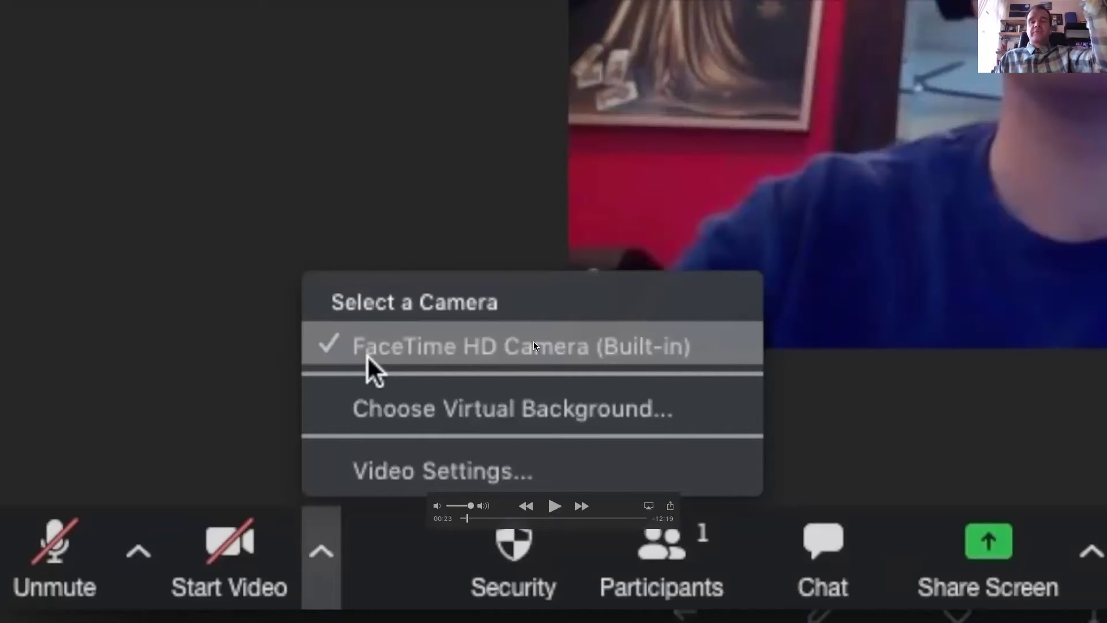
left_click(554, 506)
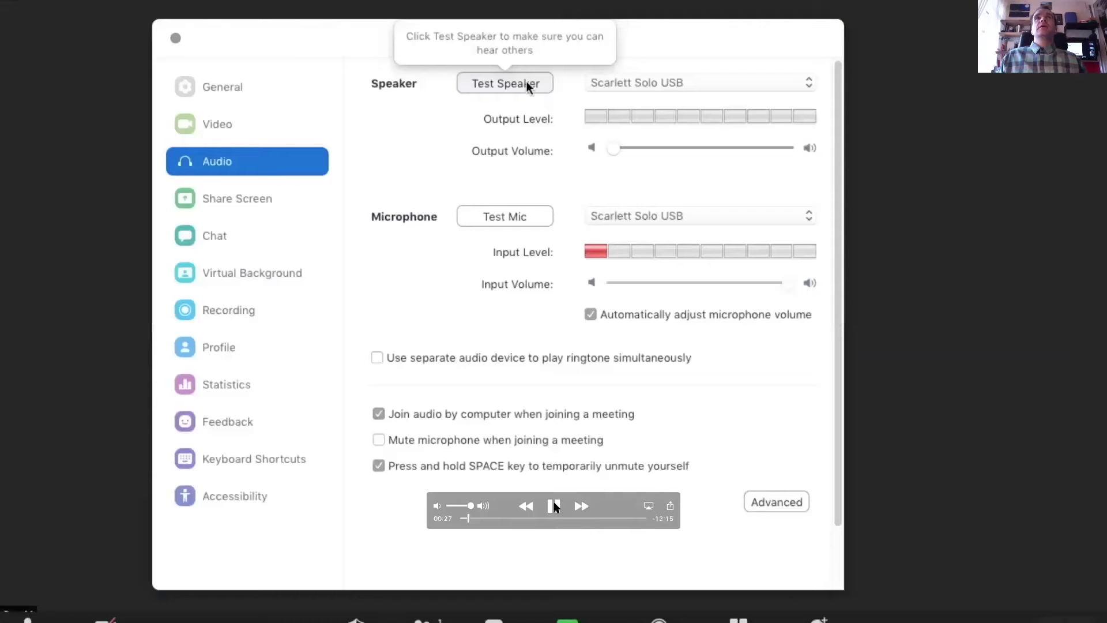
left_click(555, 506)
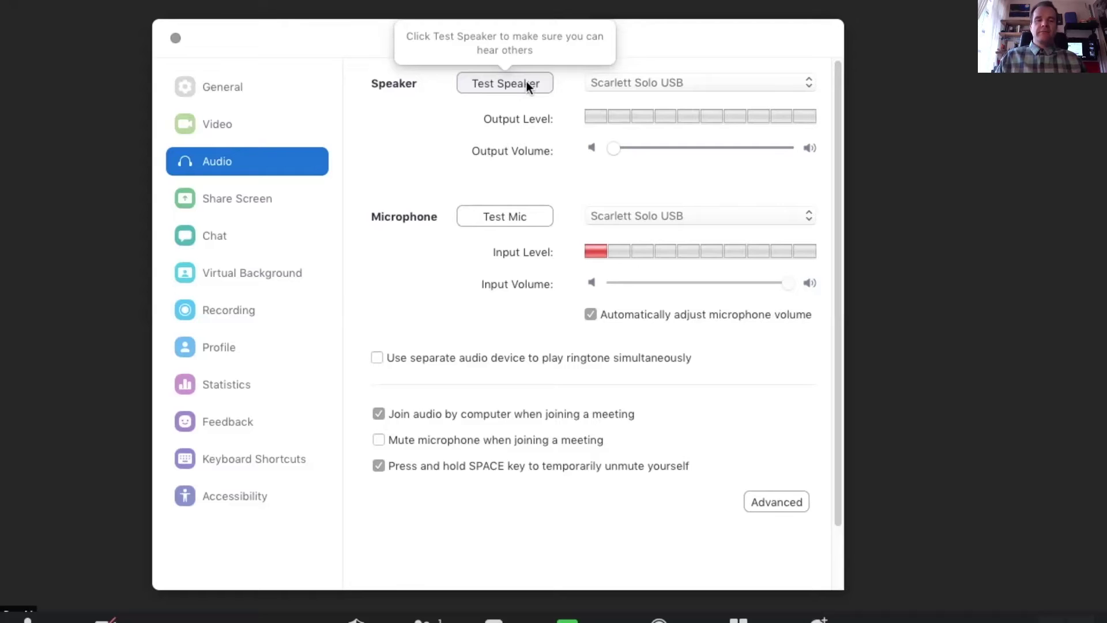
- Play on through the Mac Sound output and input device sections, pausing the video on each
mouse_move(619, 239)
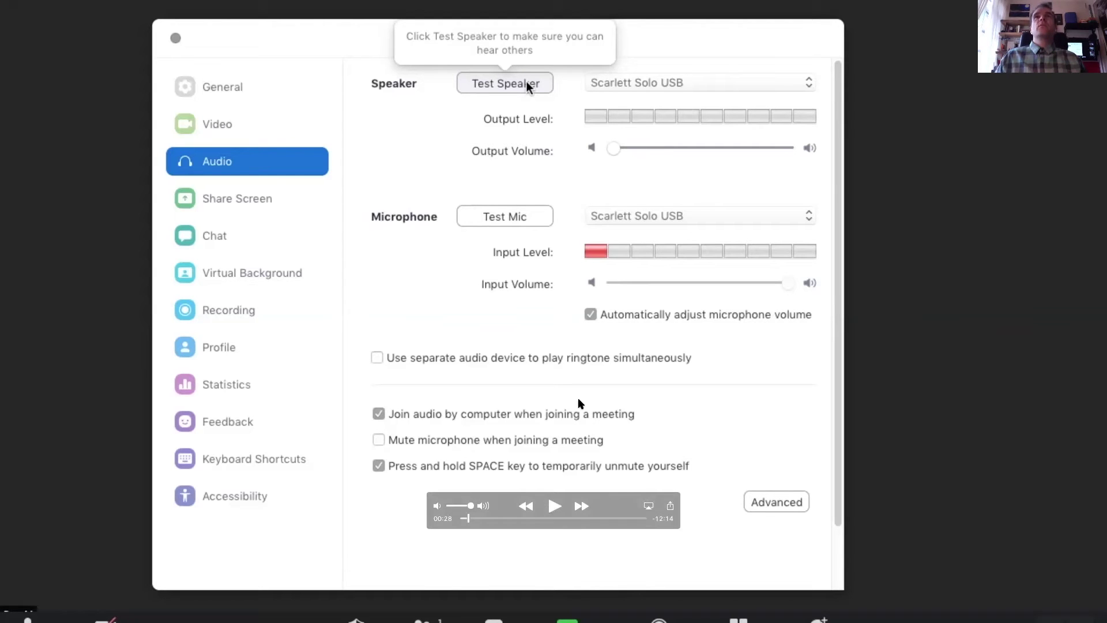
left_click(553, 505)
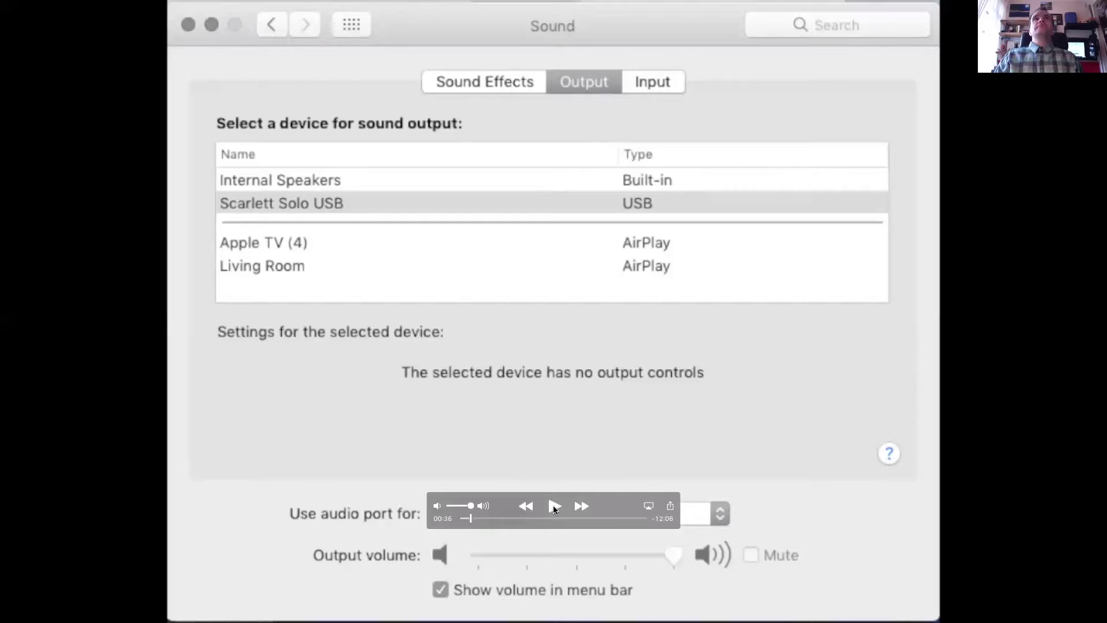
left_click(554, 506)
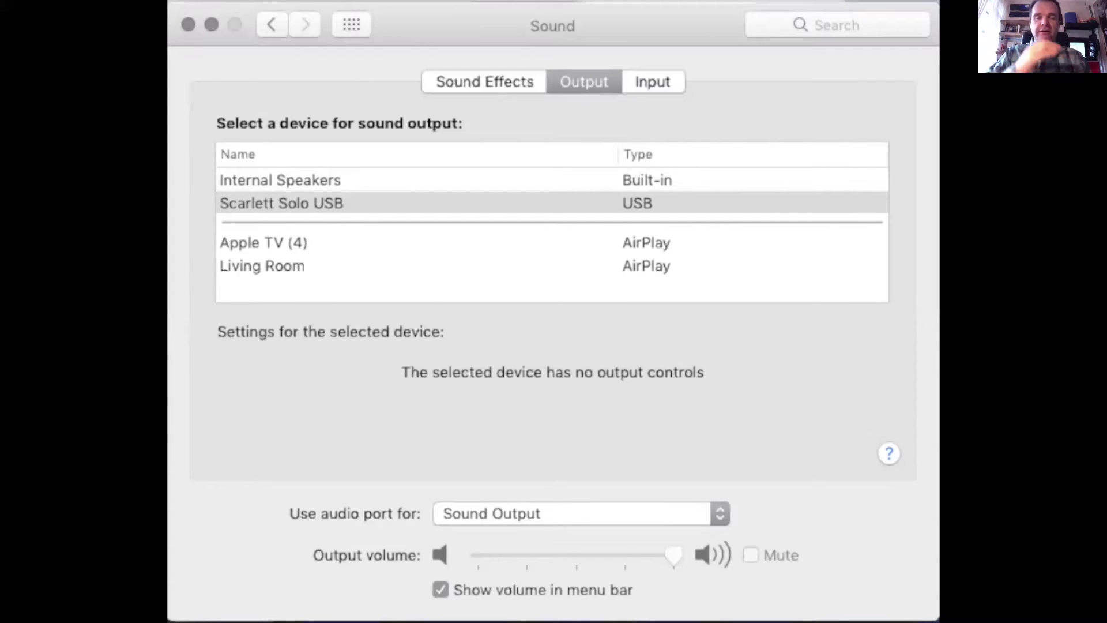
mouse_move(408, 543)
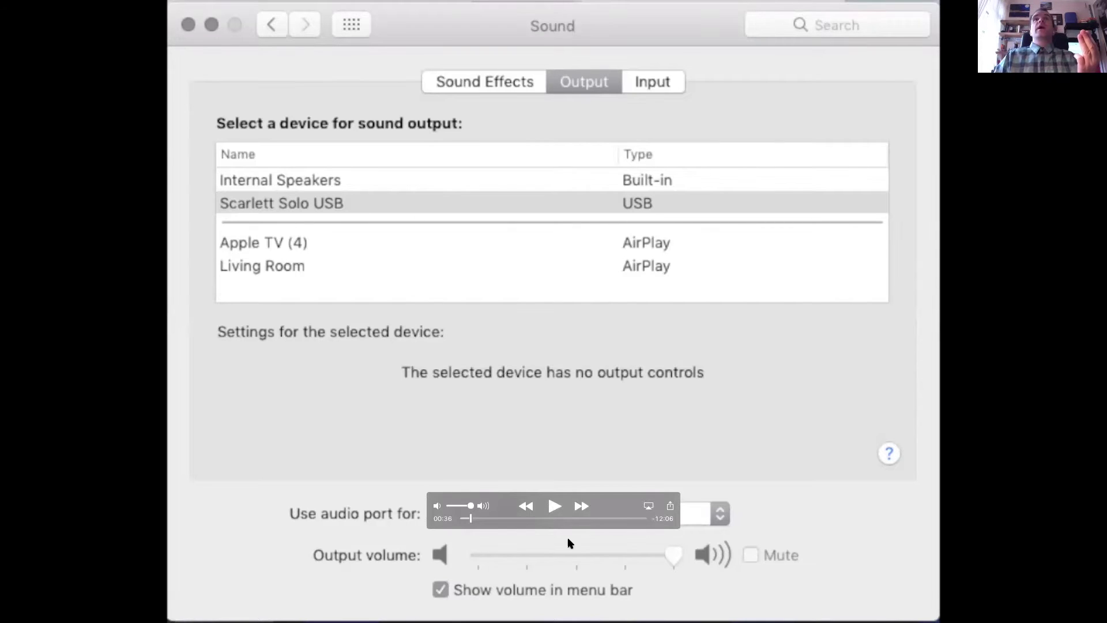
left_click(553, 506)
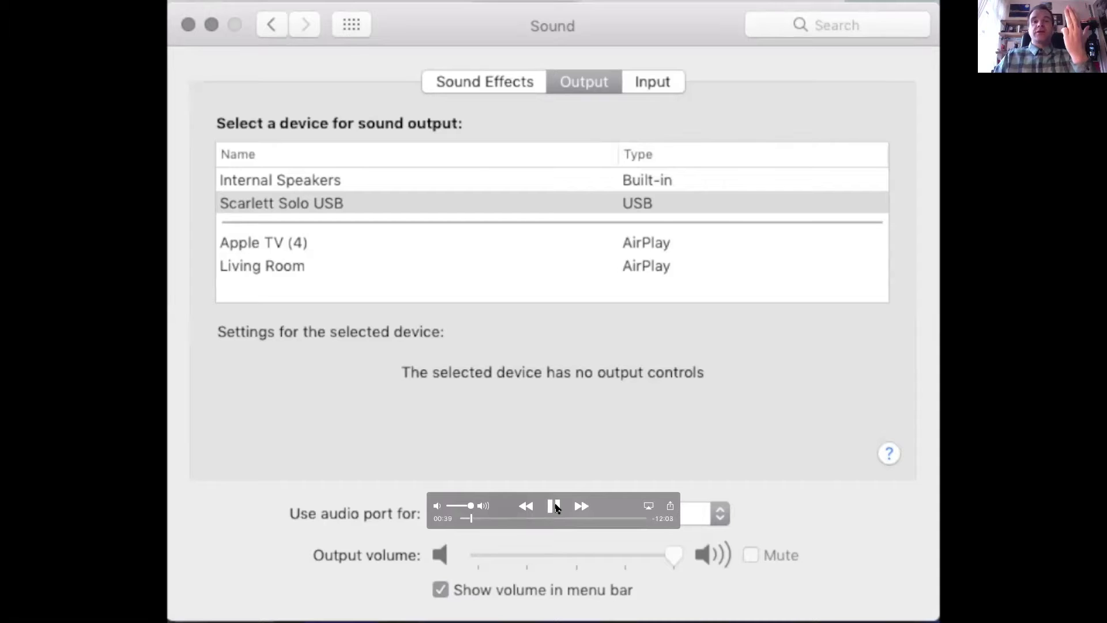
left_click(554, 505)
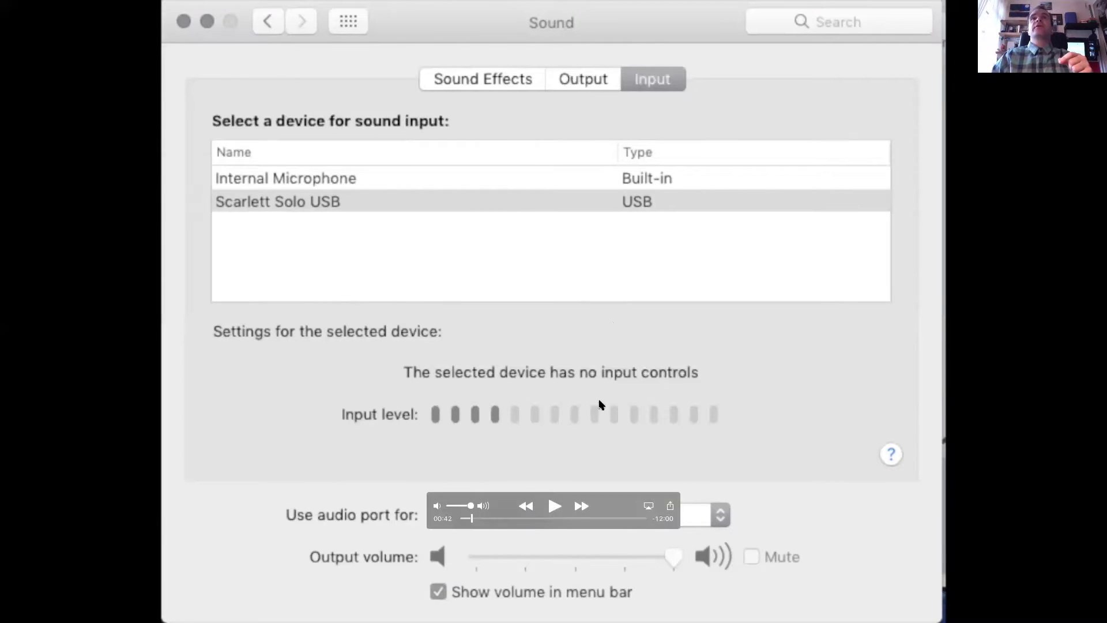
- Play on to the Windows Sound settings, rewind to 00:48 and pause with the output and input device choices in view
left_click(554, 506)
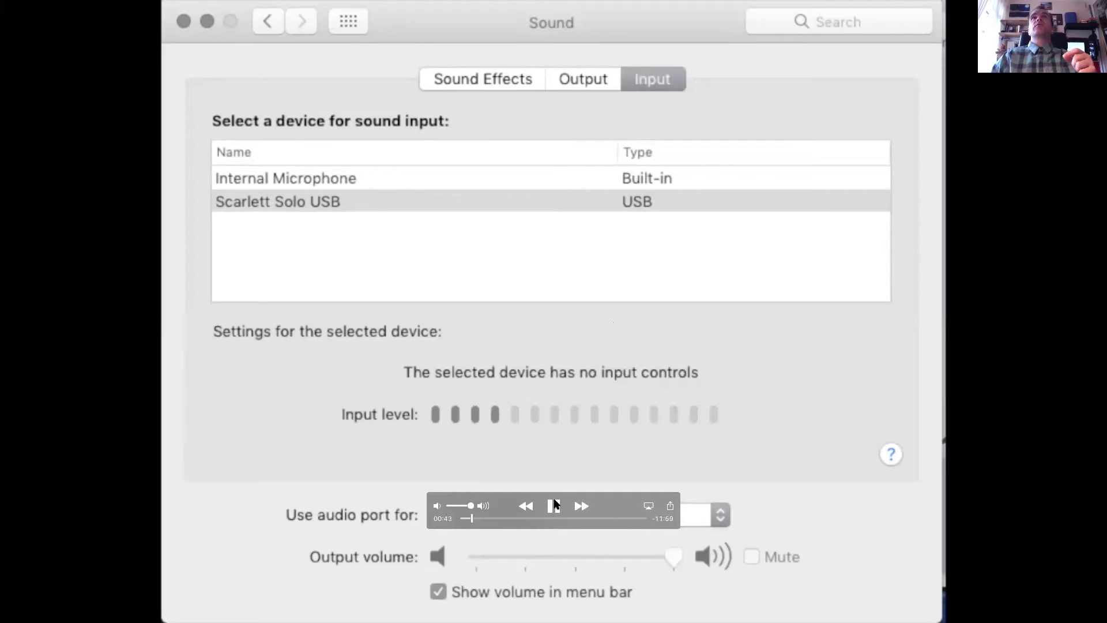
left_click(554, 505)
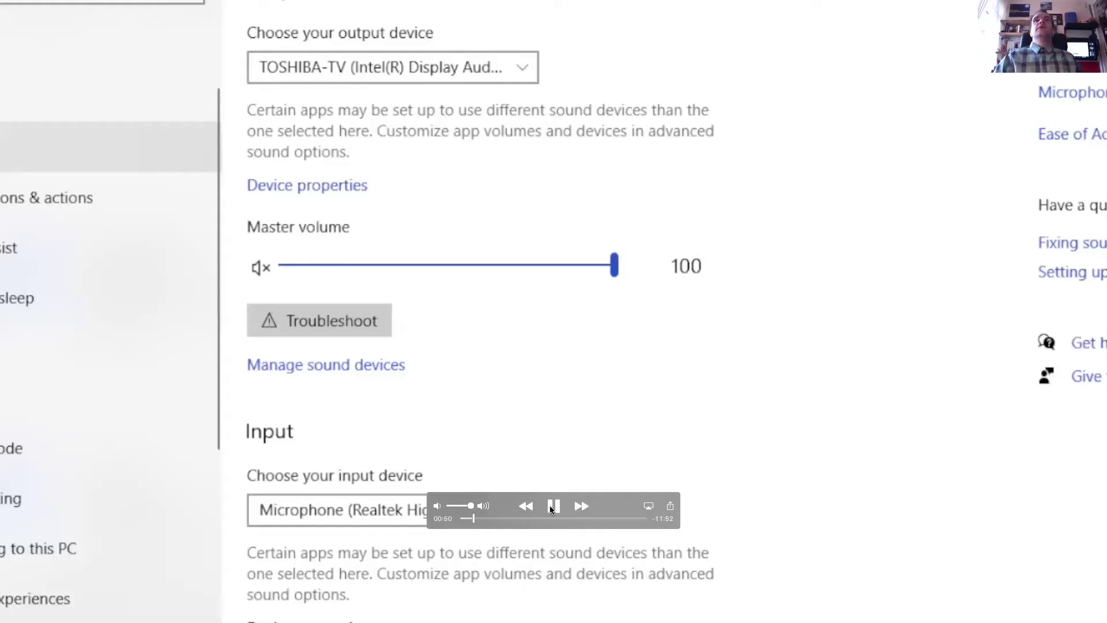
left_click(554, 506)
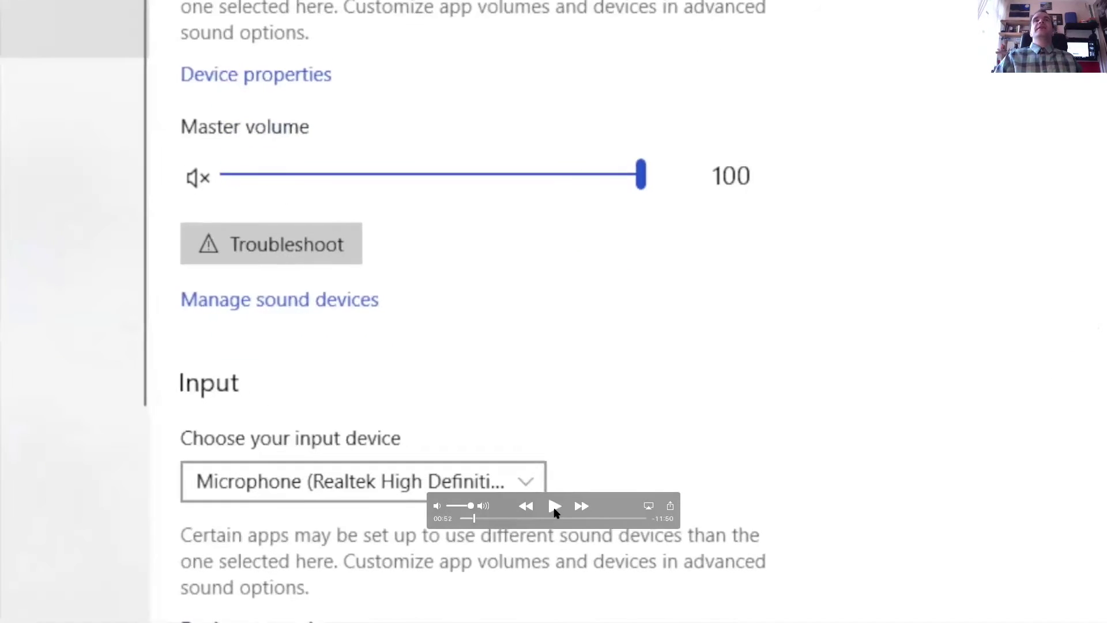
left_click(475, 518)
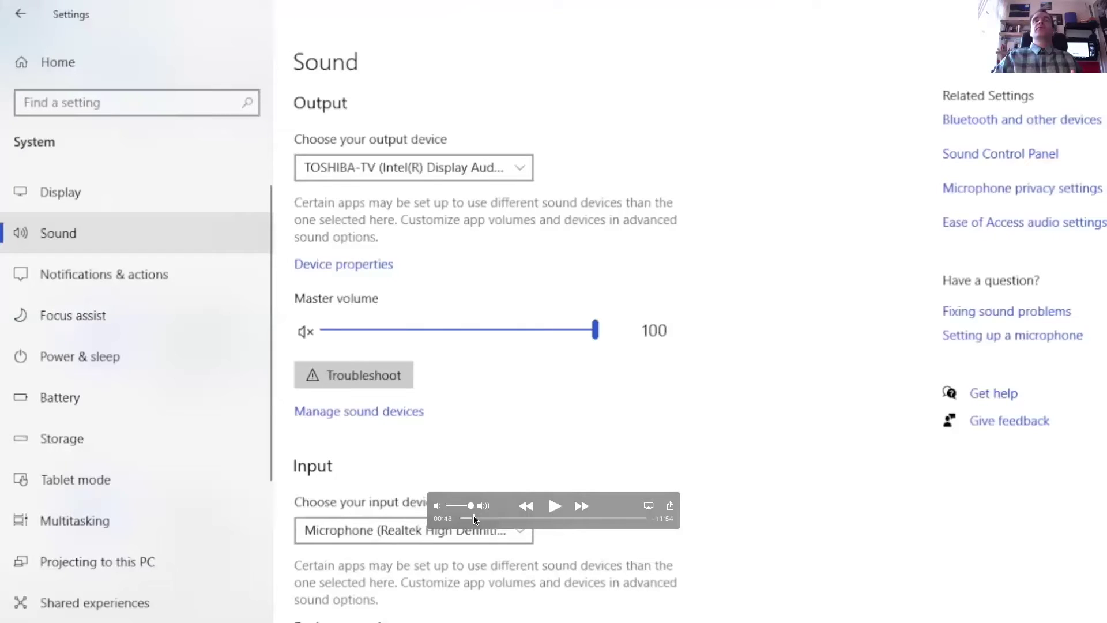
left_click(554, 506)
left_click(553, 506)
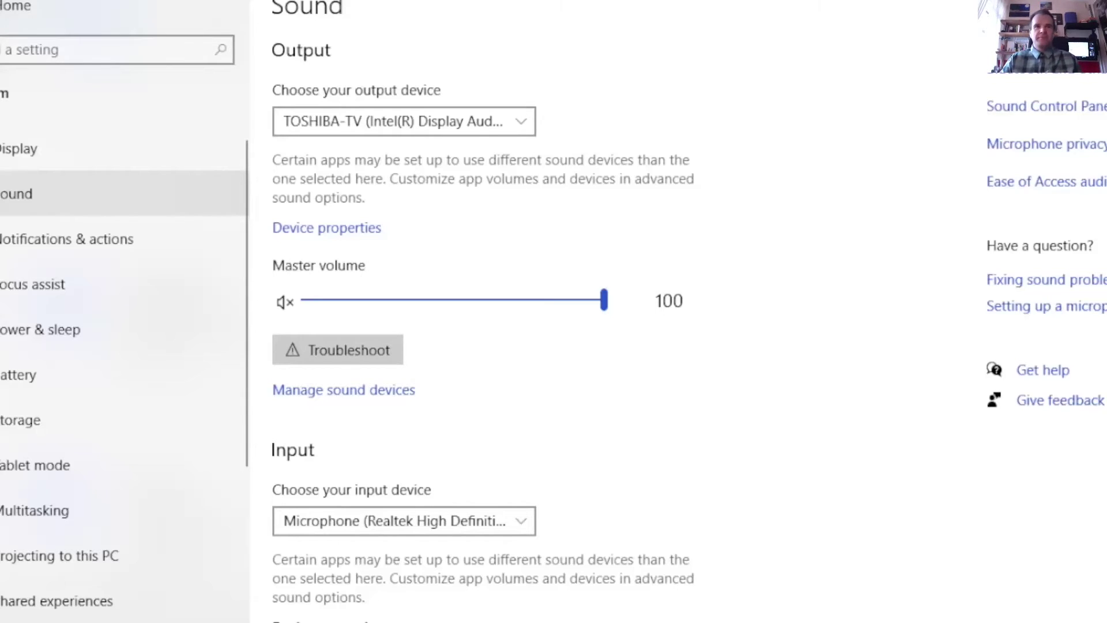
- Skip ahead to the Video Menu Settings title and play the section, pausing on the enlarged Stop Video control
mouse_move(452, 363)
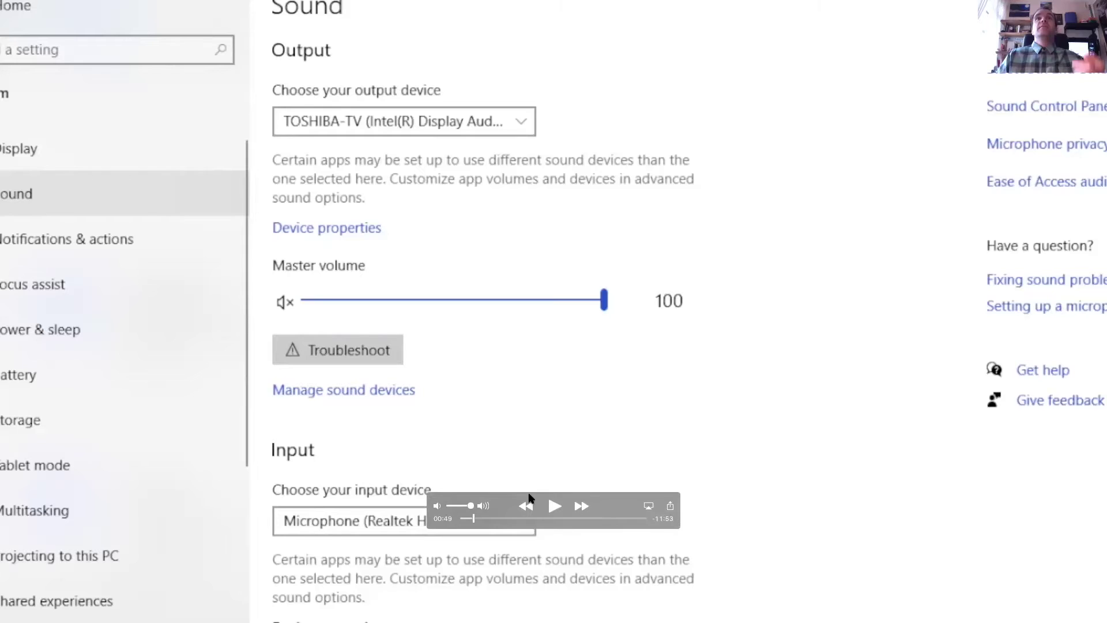
left_click(555, 506)
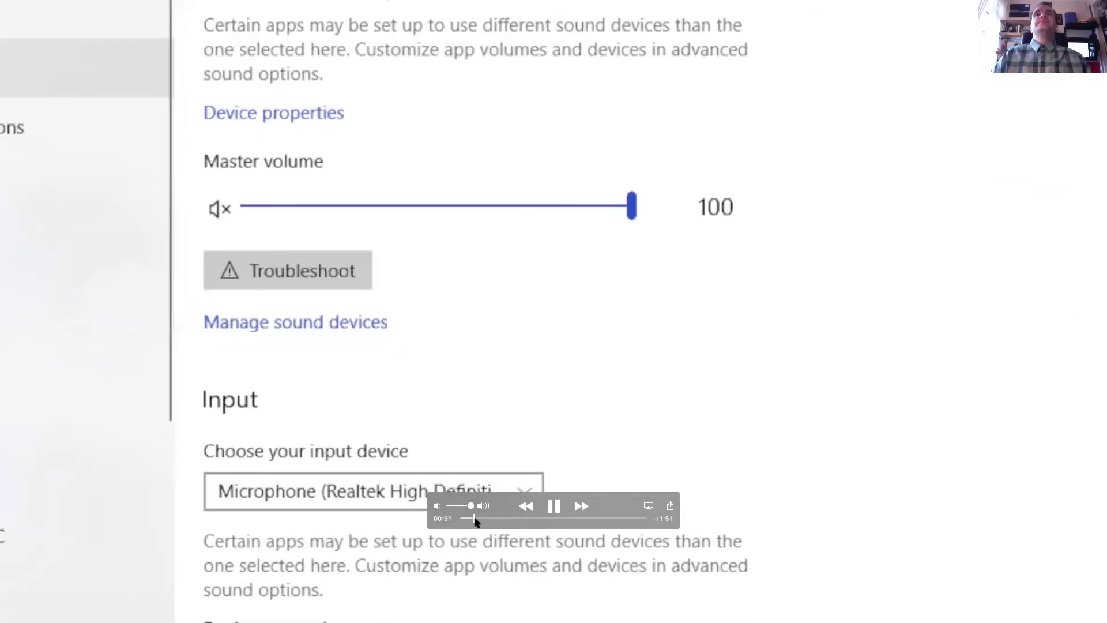
left_click(475, 519)
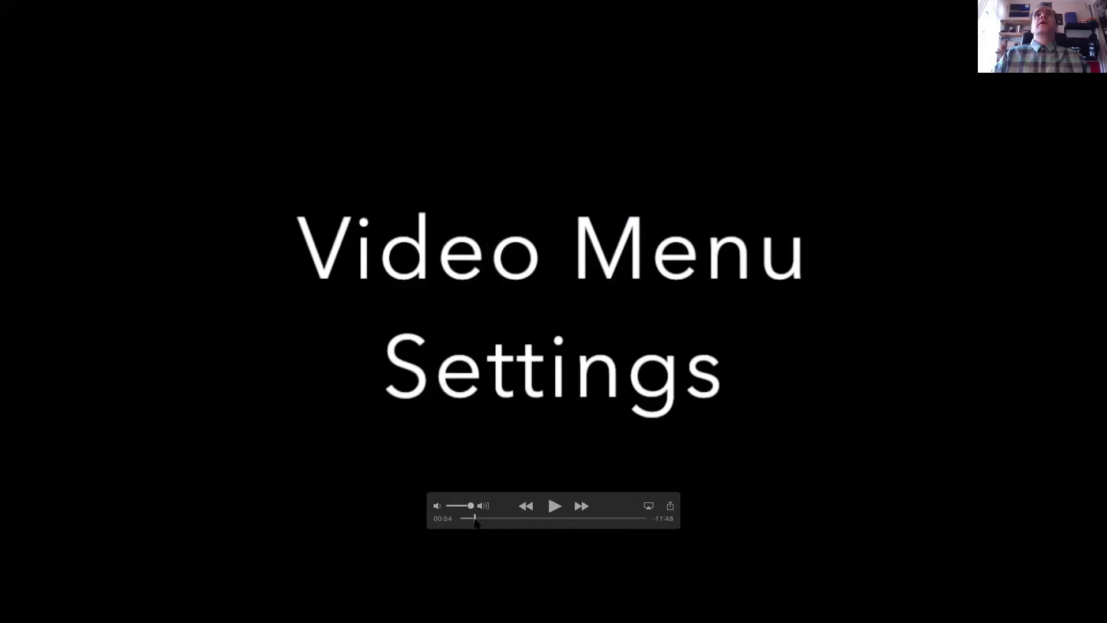
left_click(554, 505)
left_click(552, 506)
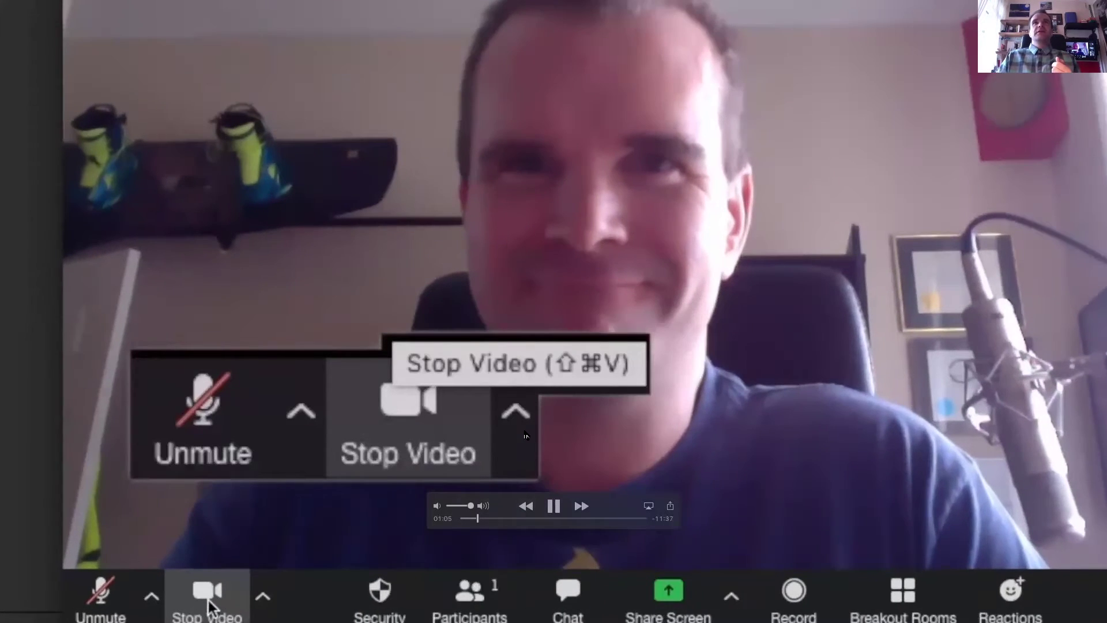
left_click(552, 507)
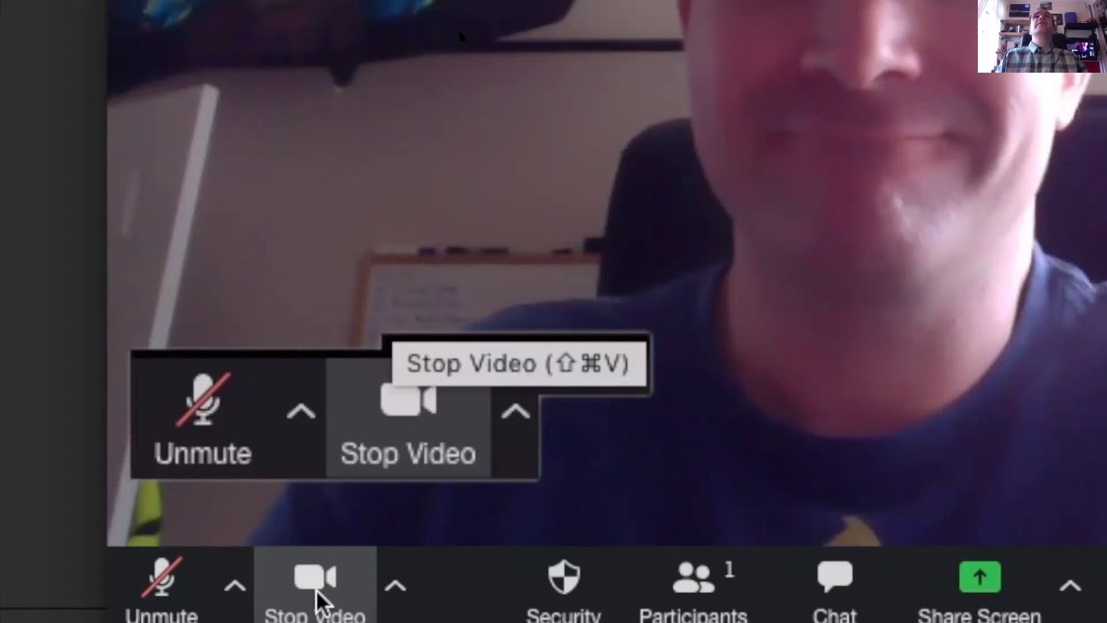
- Play past the mute and start video demonstration and pause the video on the Rename dialog
mouse_move(468, 128)
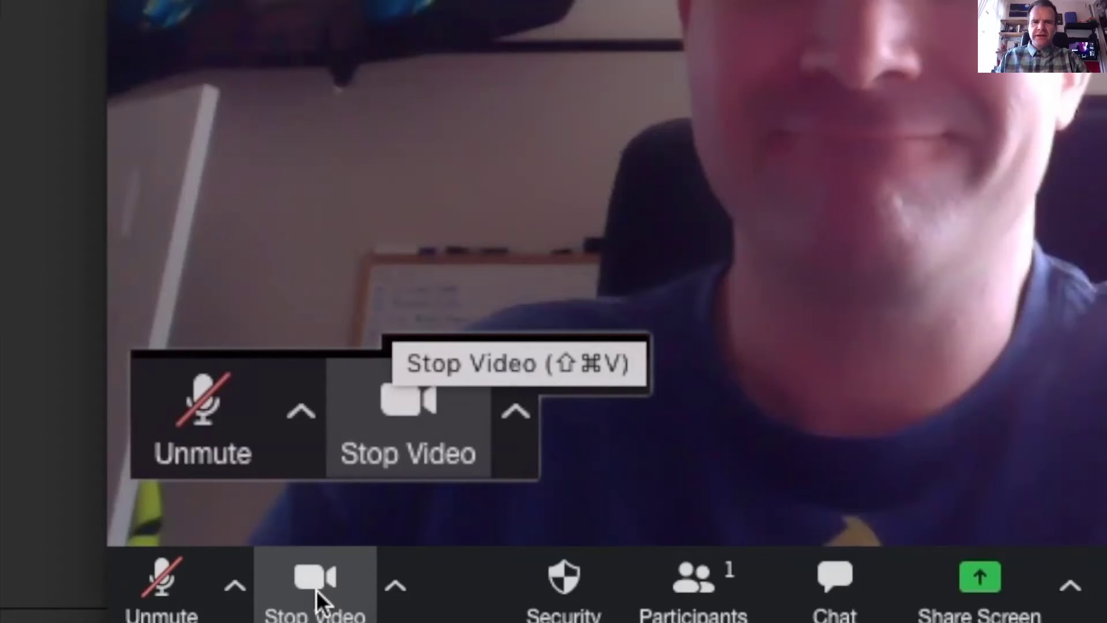
left_click(554, 505)
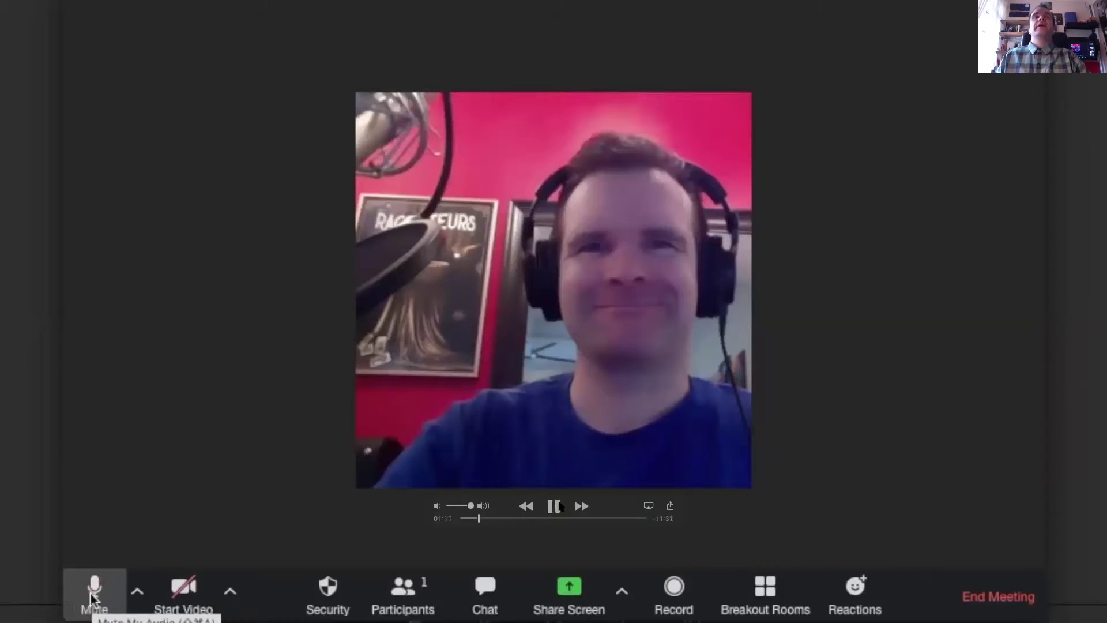
left_click(554, 505)
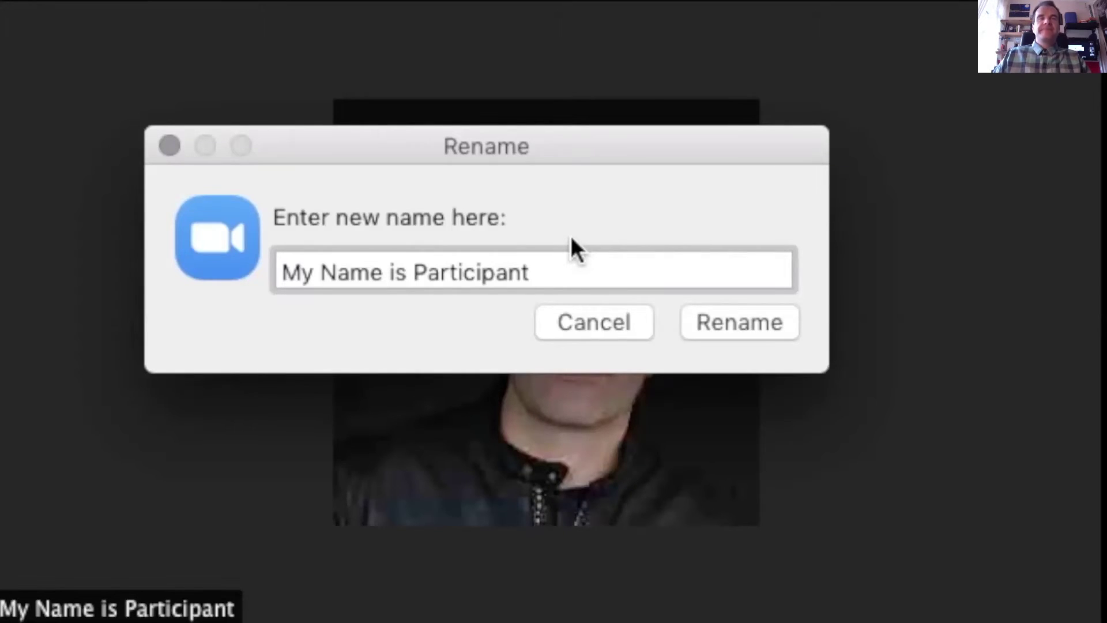
- Play the participant renaming demonstration, and skip ahead to the written instructions for Side-by-Side Mode
mouse_move(538, 353)
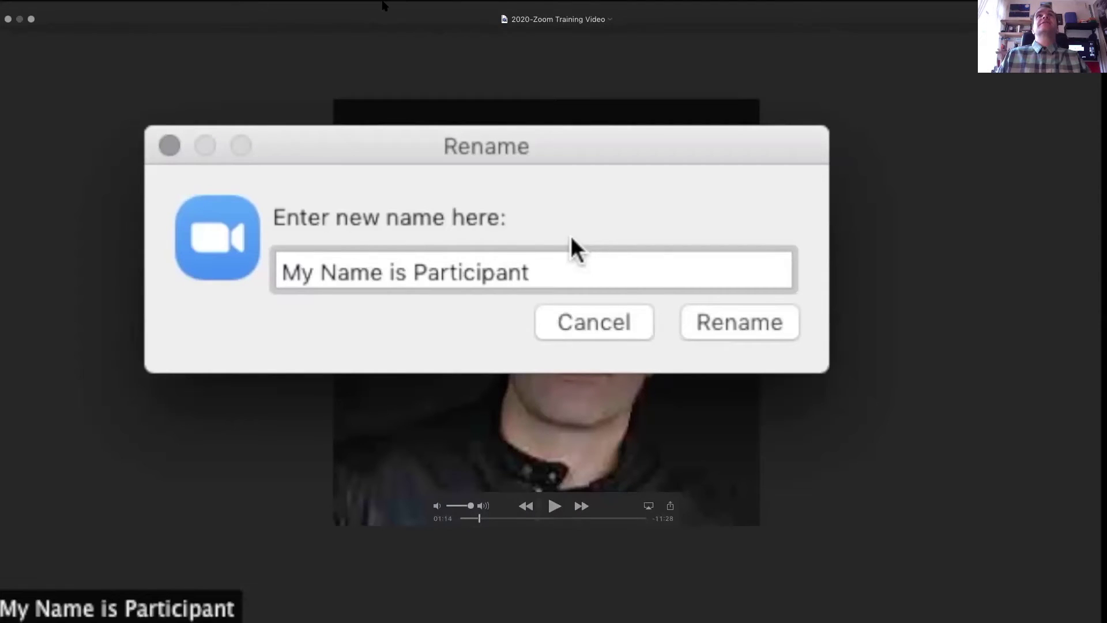
left_click(552, 506)
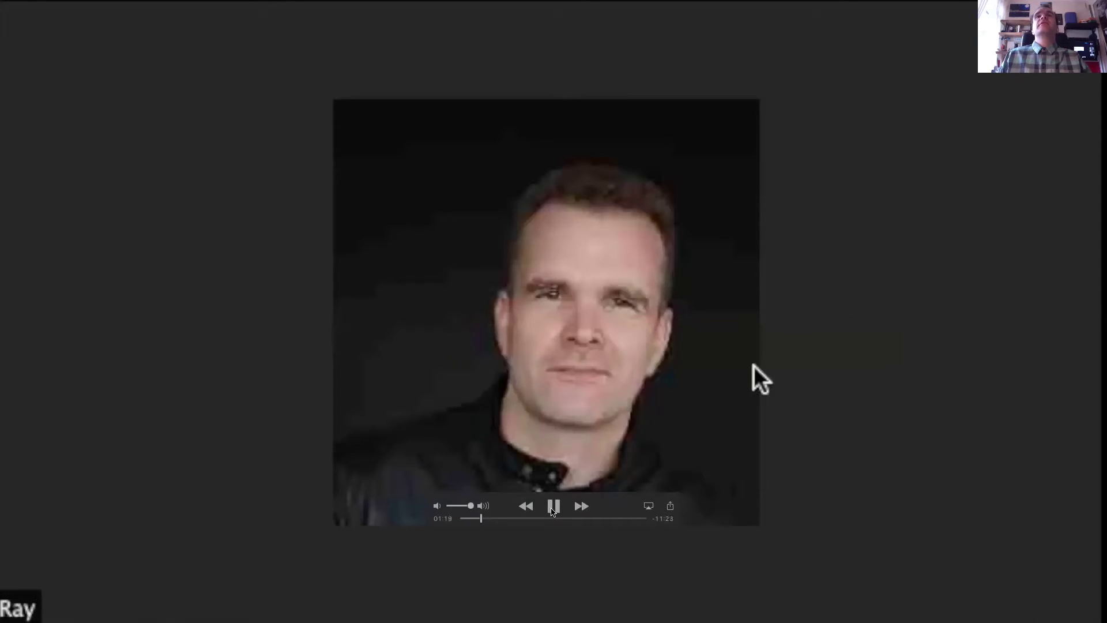
left_click_drag(481, 518, 484, 518)
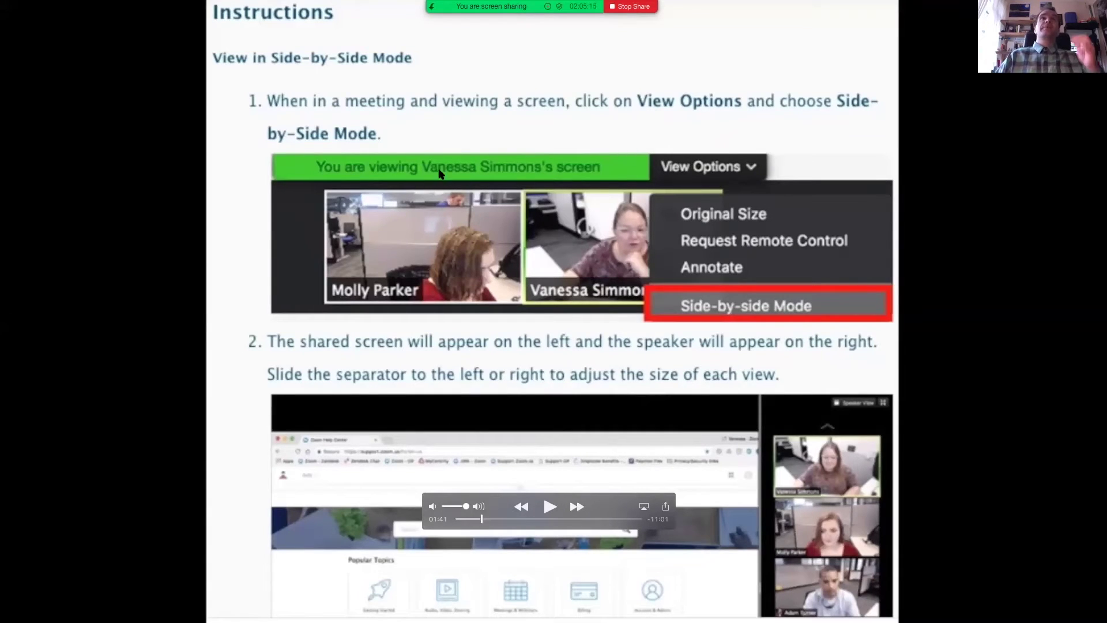
- Play the Side by Side demonstration in short stretches, pausing at the divider between the shared screen and the participants
mouse_move(480, 5)
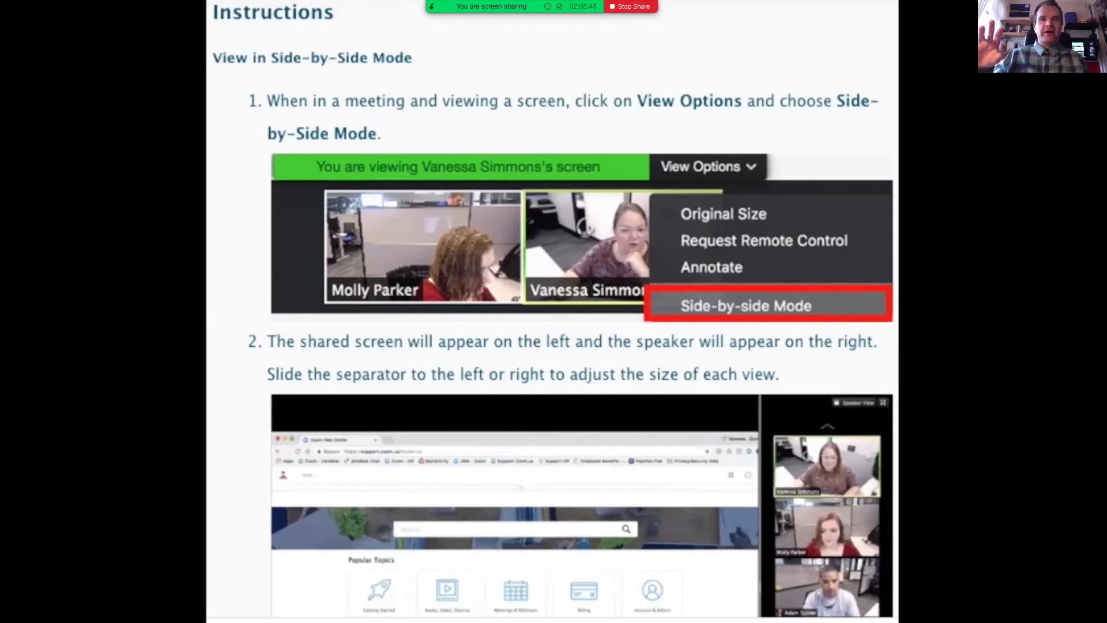
mouse_move(742, 340)
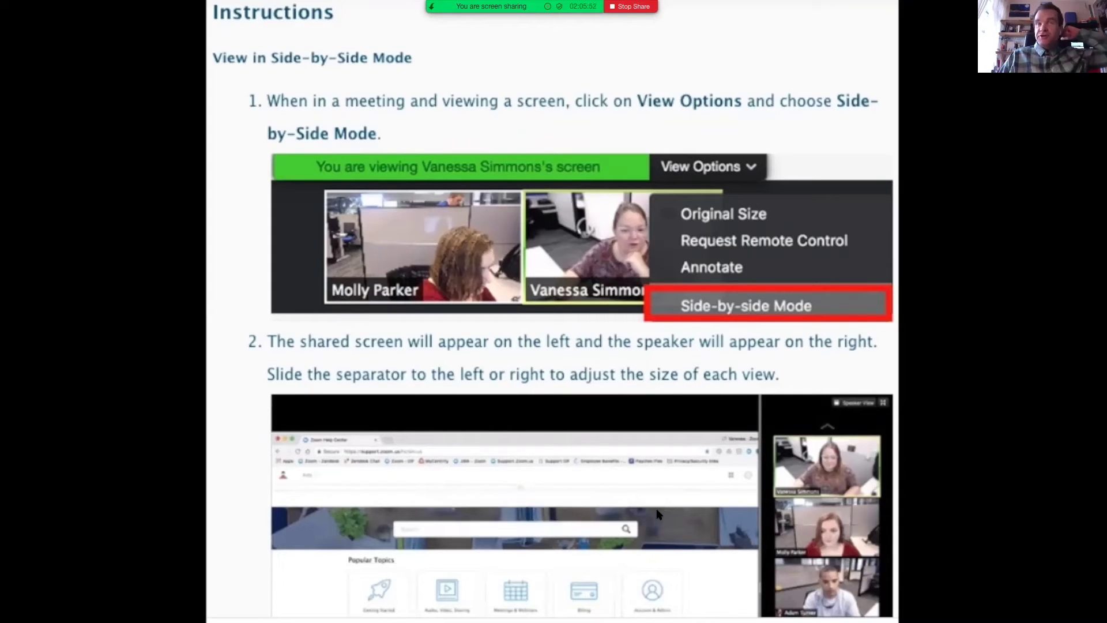
left_click(549, 507)
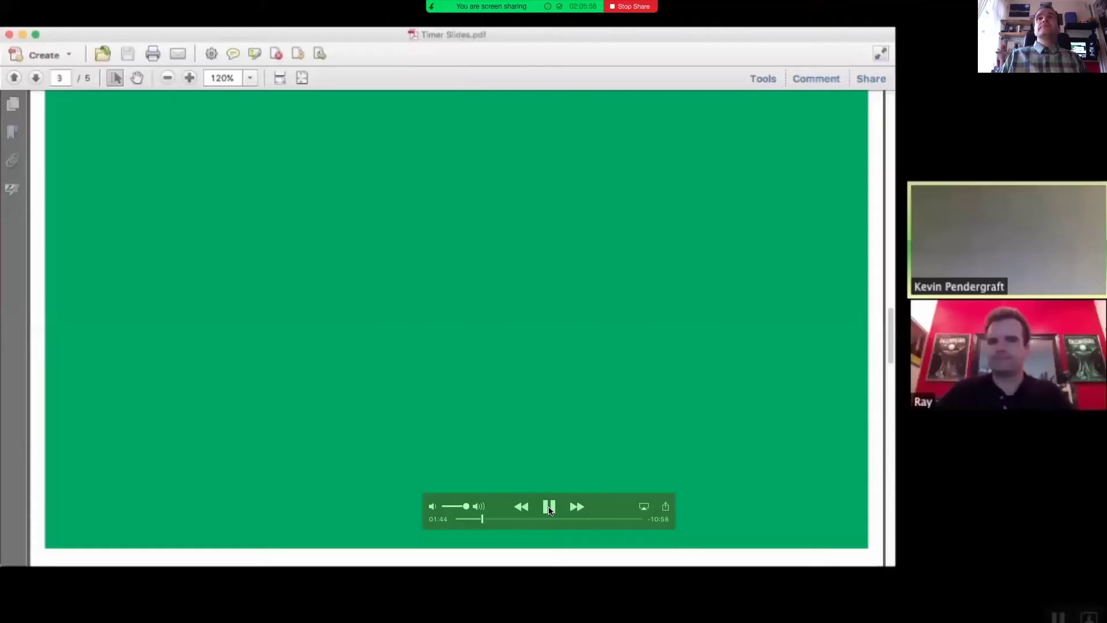
left_click(548, 507)
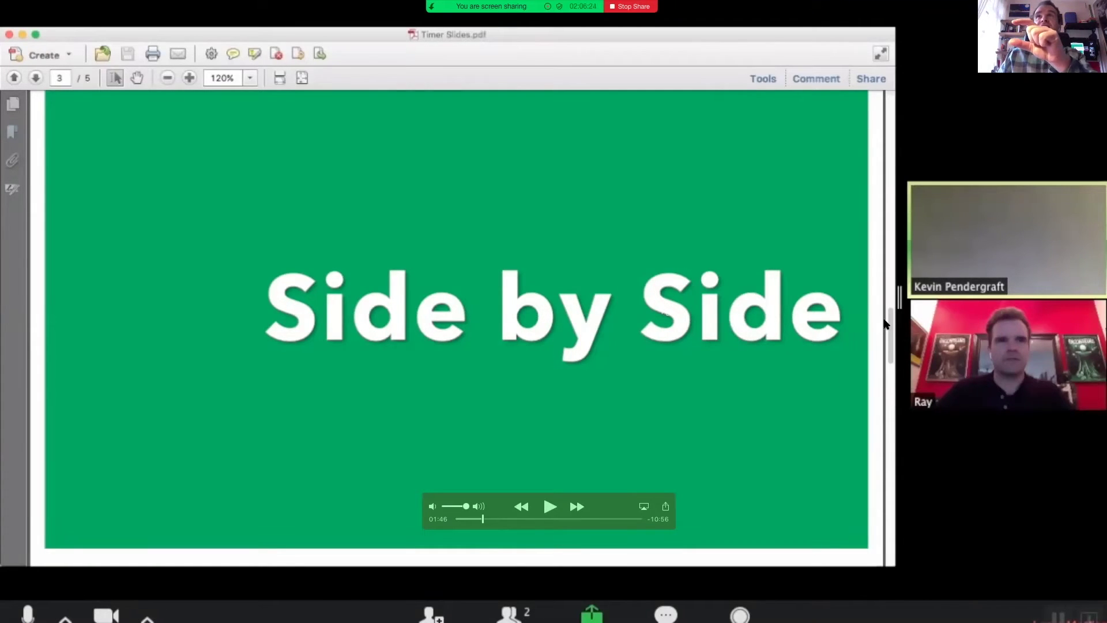
left_click(549, 507)
mouse_move(915, 307)
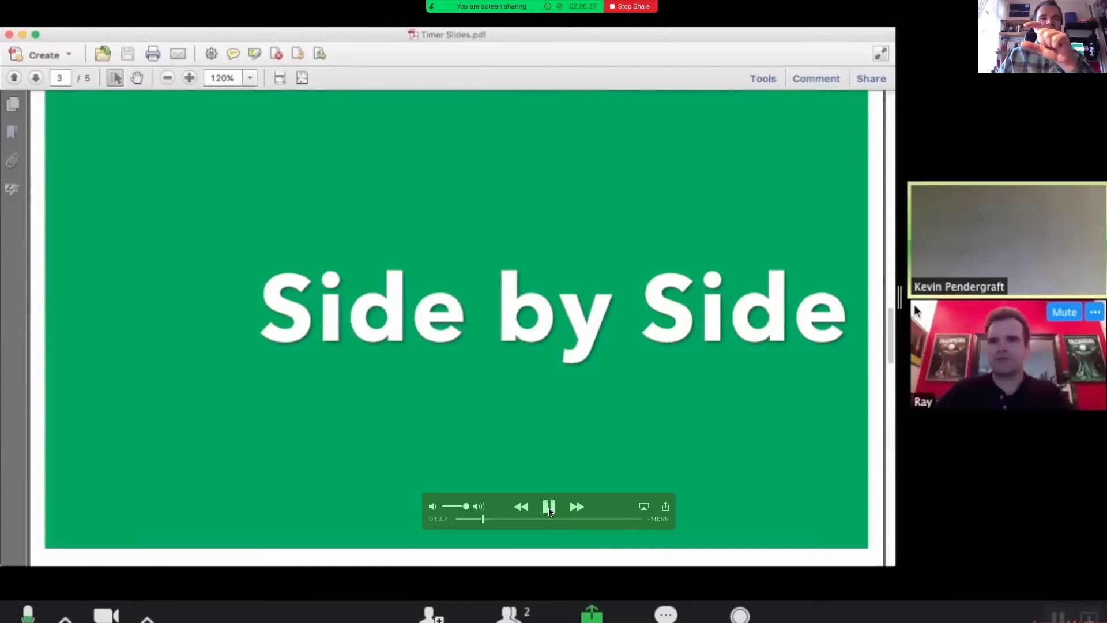
left_click(549, 508)
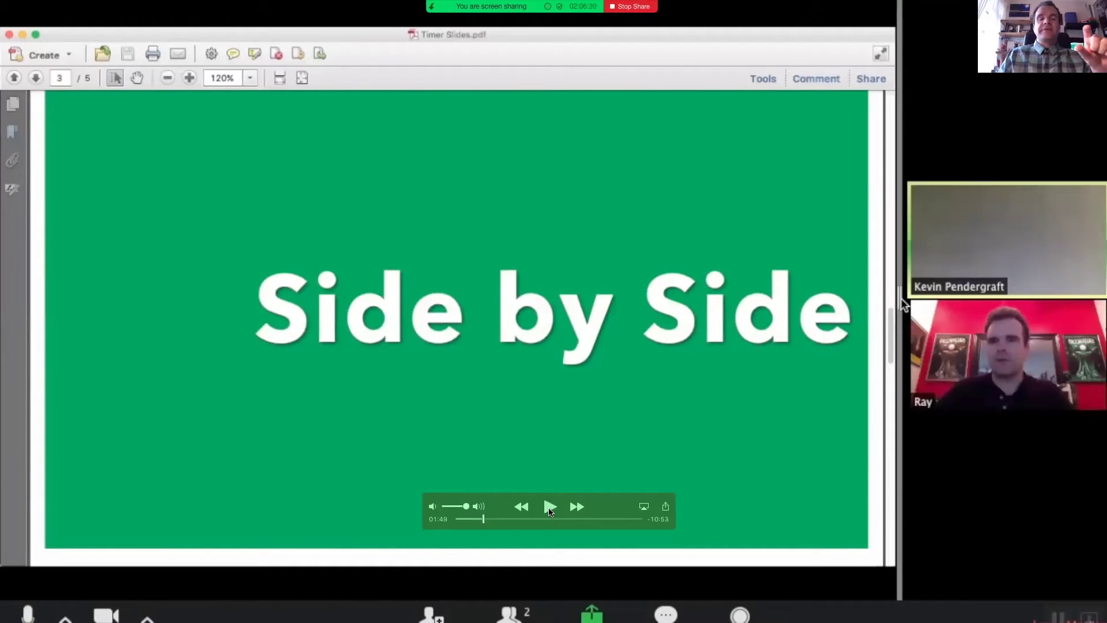
- Play the divider resizing demonstration and pause the video on the "Now for a closer look" title
left_click(550, 508)
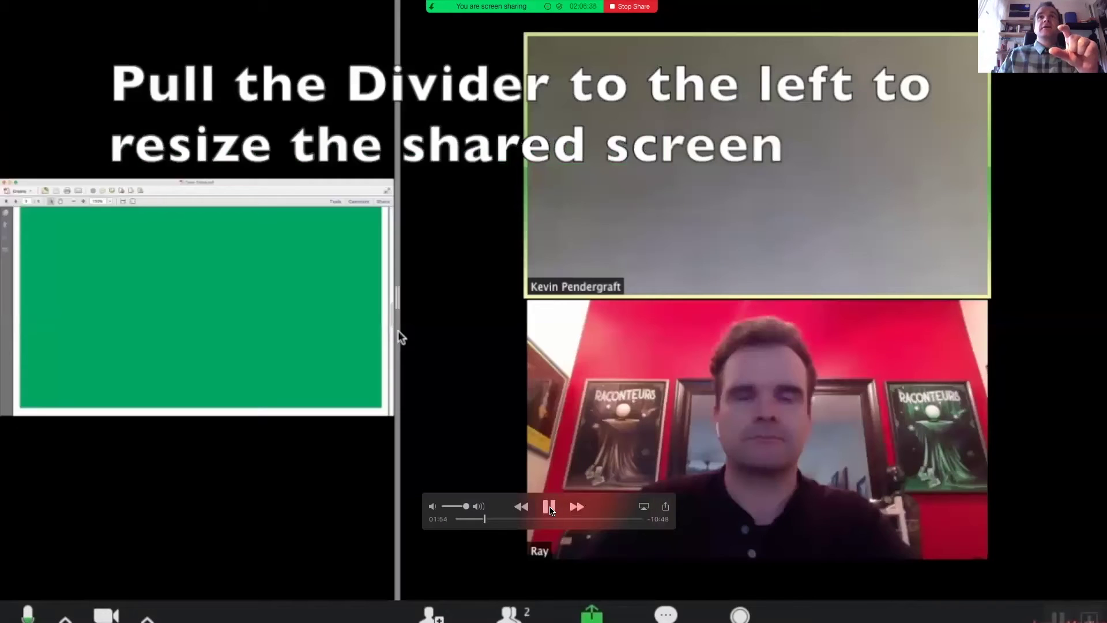
left_click(550, 508)
left_click(550, 507)
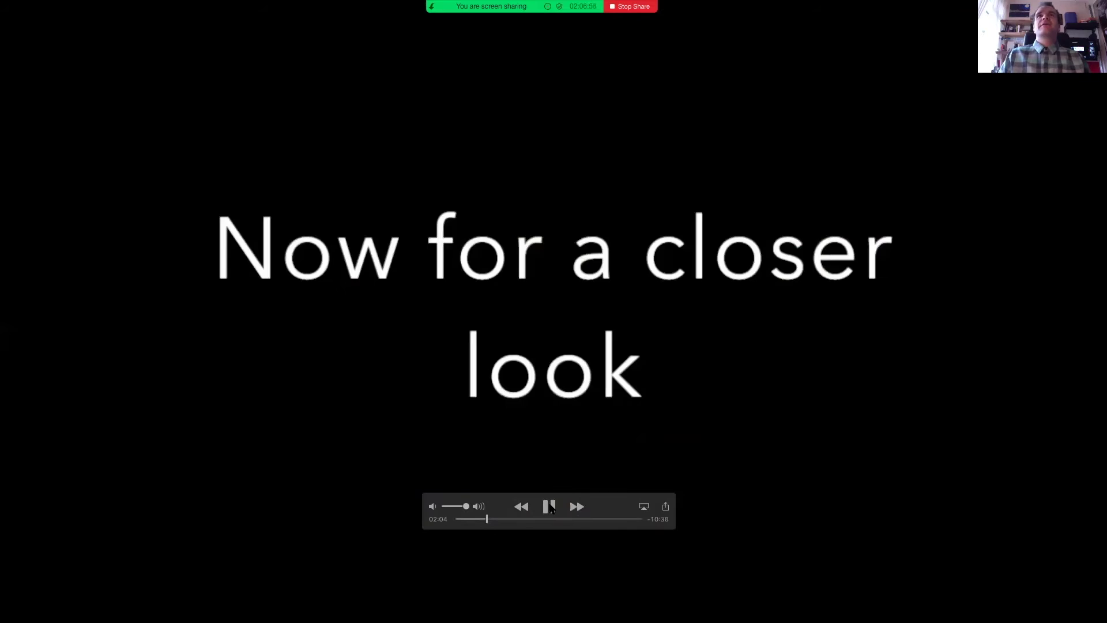
left_click(549, 506)
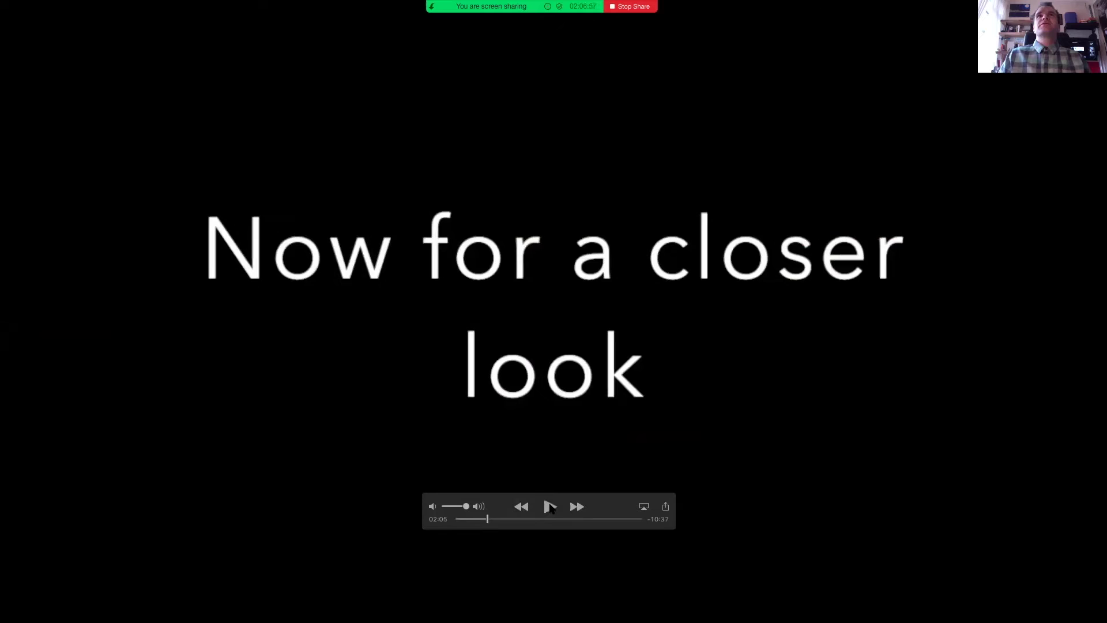
- Play the "Now for a closer look" section in short stretches, pausing as the divider is shifted to enlarge the participants' videos
left_click(549, 507)
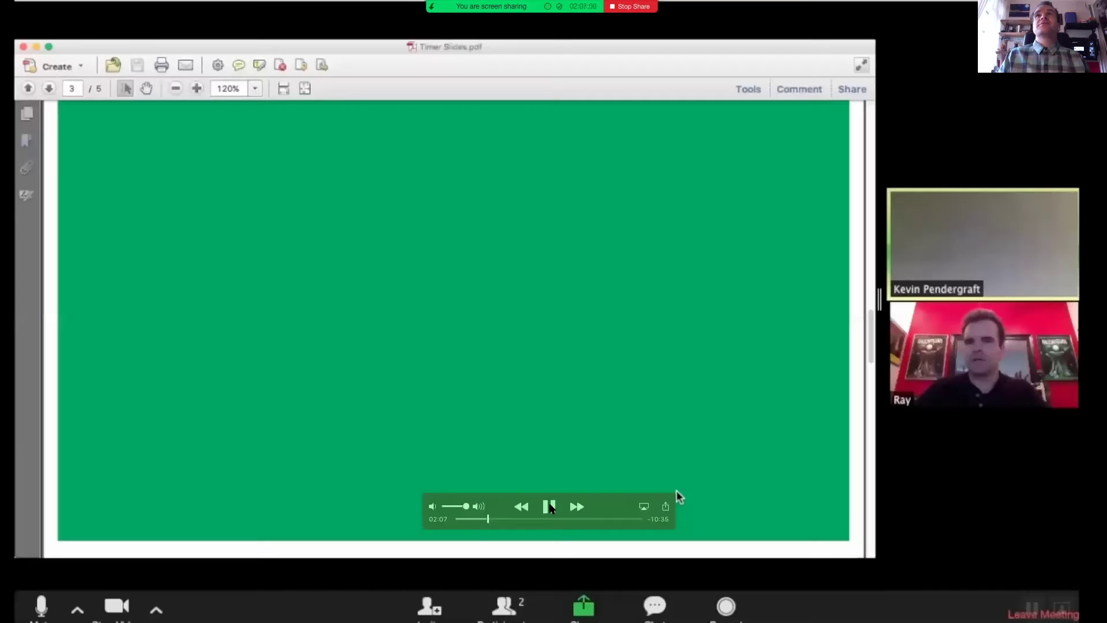
left_click(552, 508)
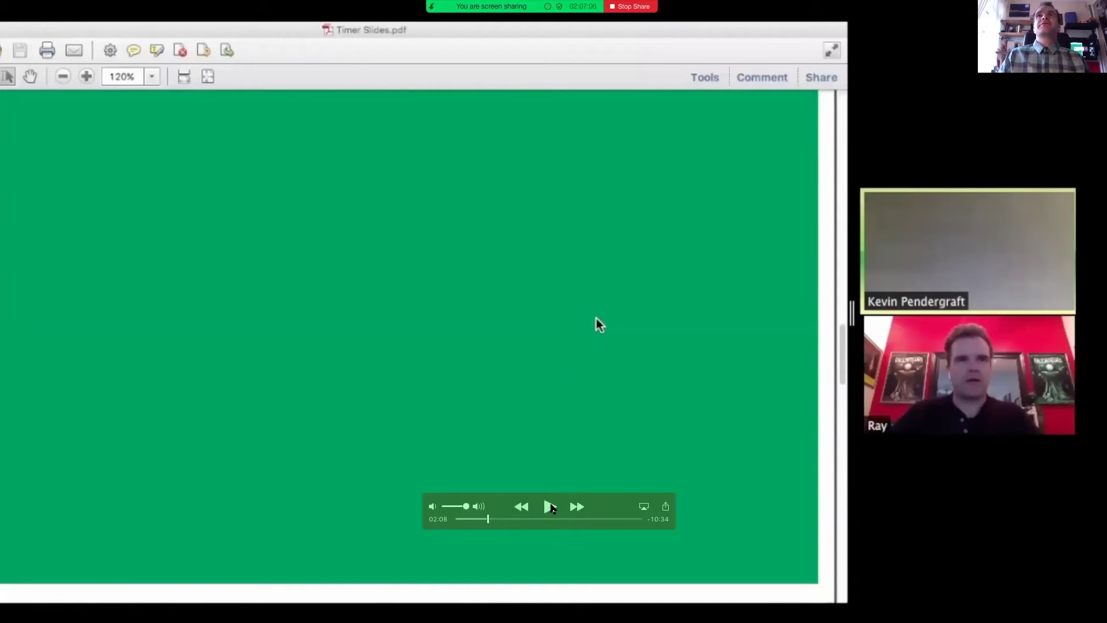
left_click(549, 507)
left_click(550, 507)
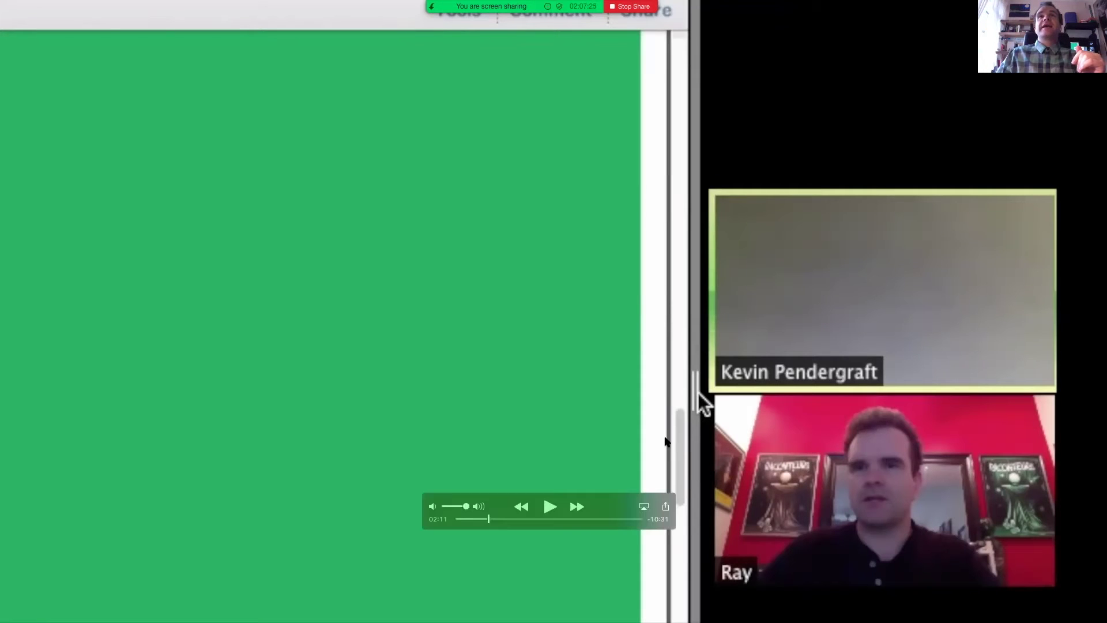
left_click(548, 506)
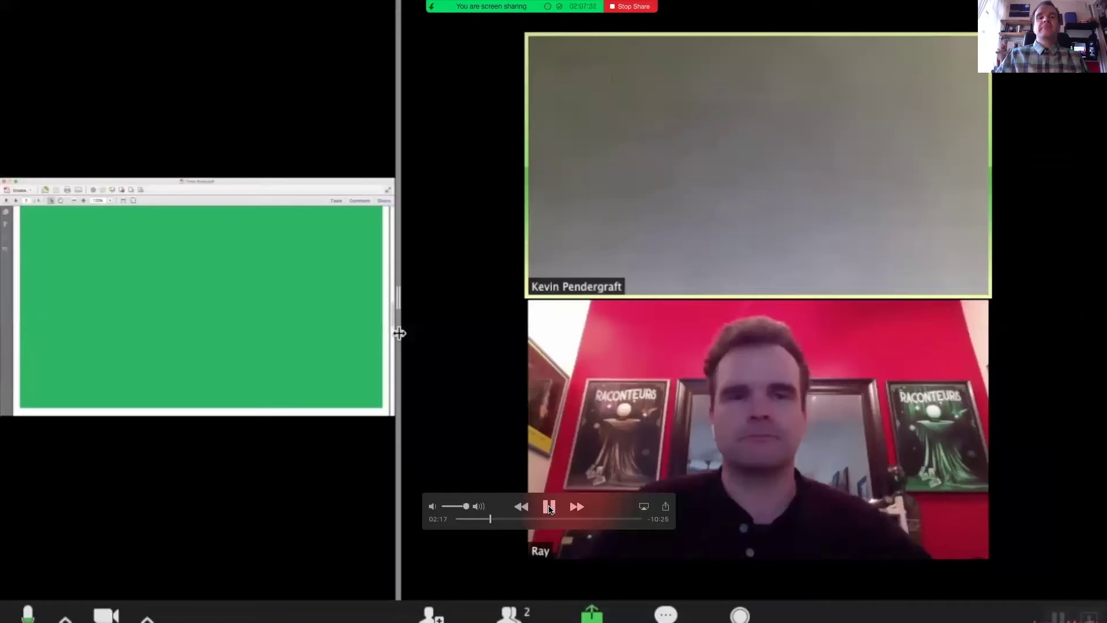
left_click(548, 507)
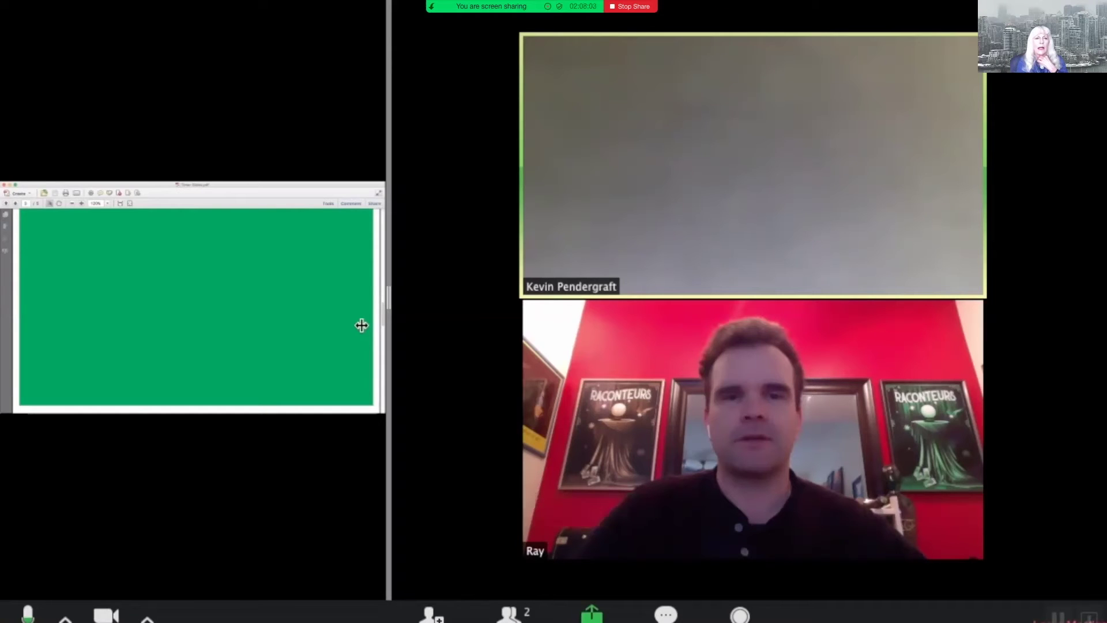
- Resume the video after the discussion and play on to the participant options menu, pausing with Pin Video highlighted
mouse_move(567, 318)
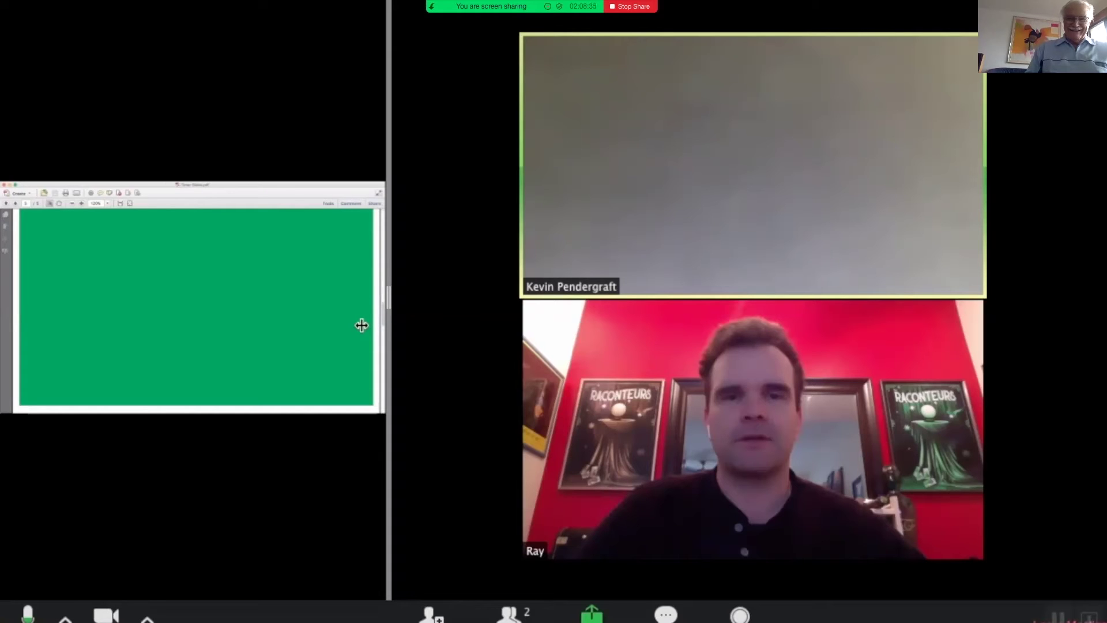
mouse_move(646, 344)
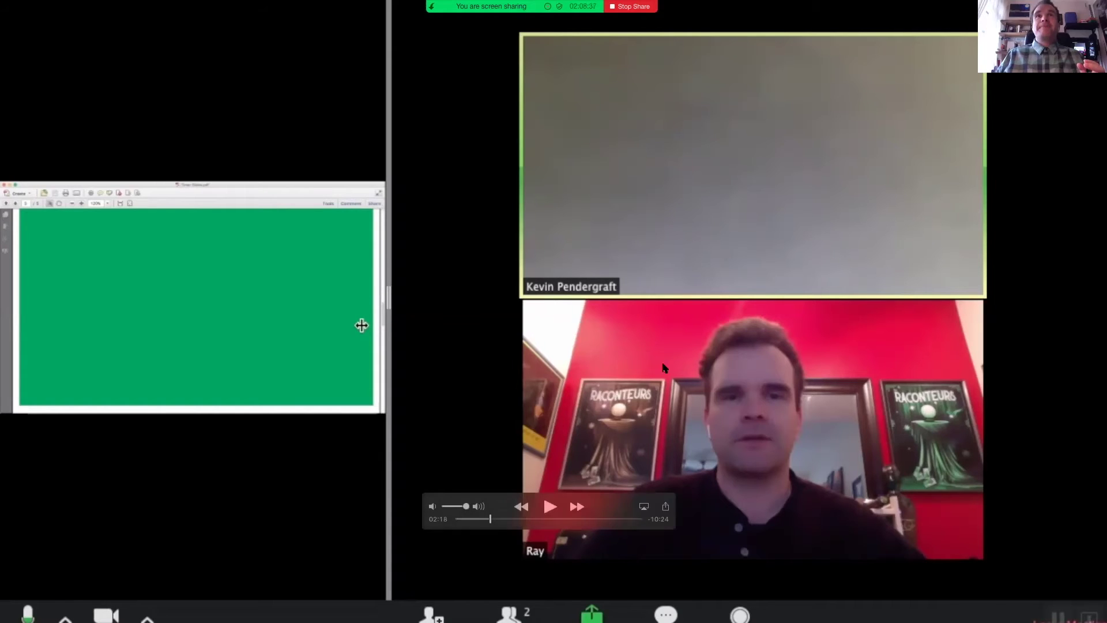
left_click(550, 507)
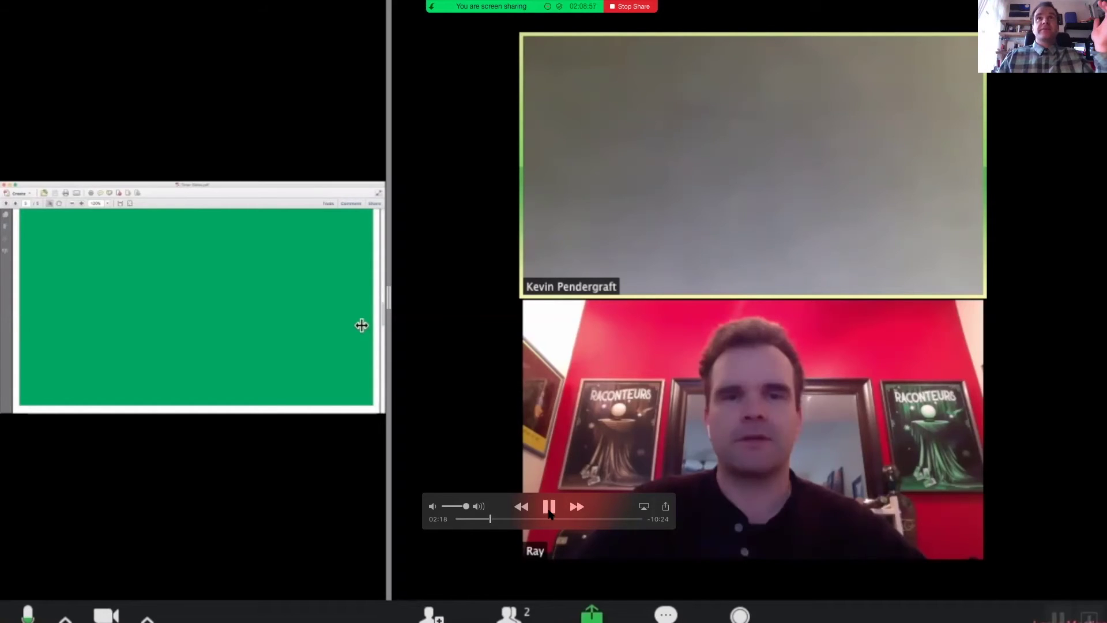
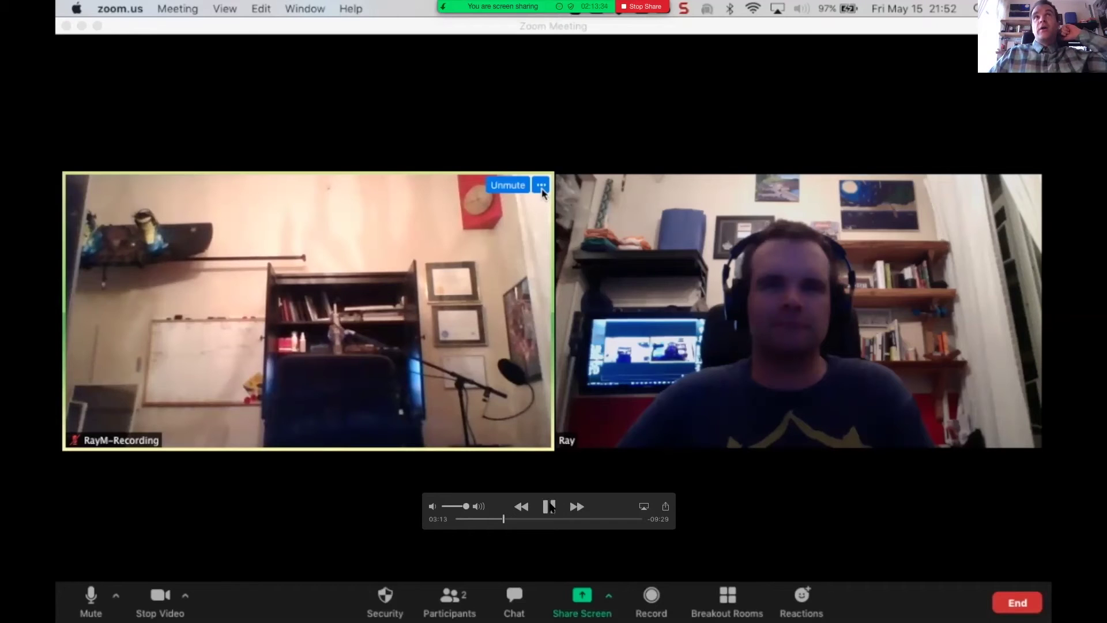
left_click(541, 187)
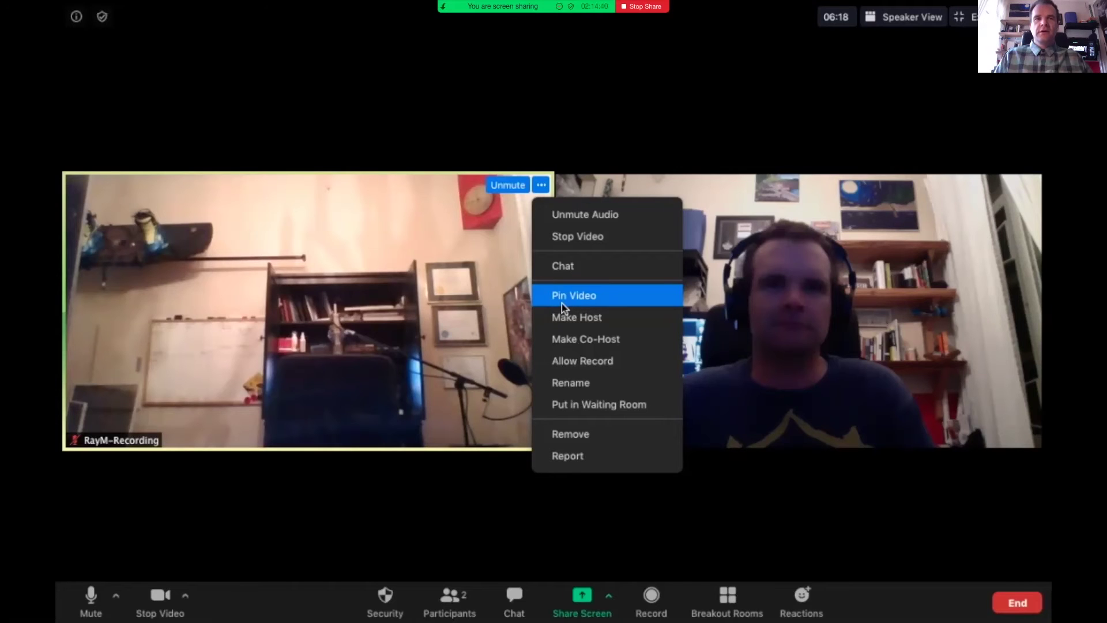
mouse_move(569, 141)
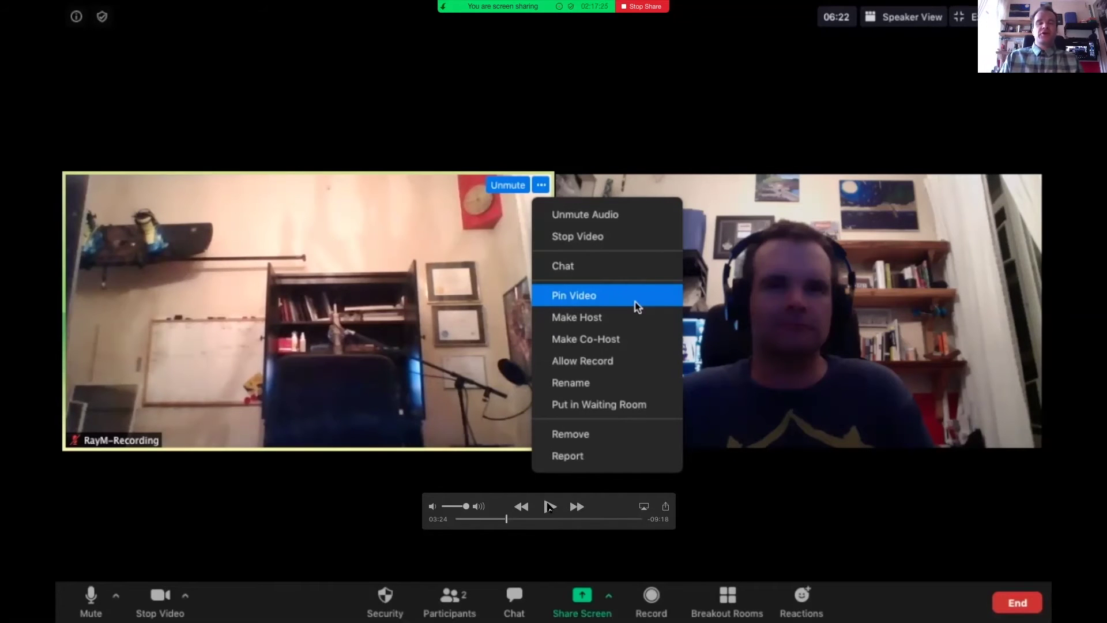
- Play the Pin Video selection, then rewind to the options menu and scrub forward to the pinned participant view
left_click(549, 507)
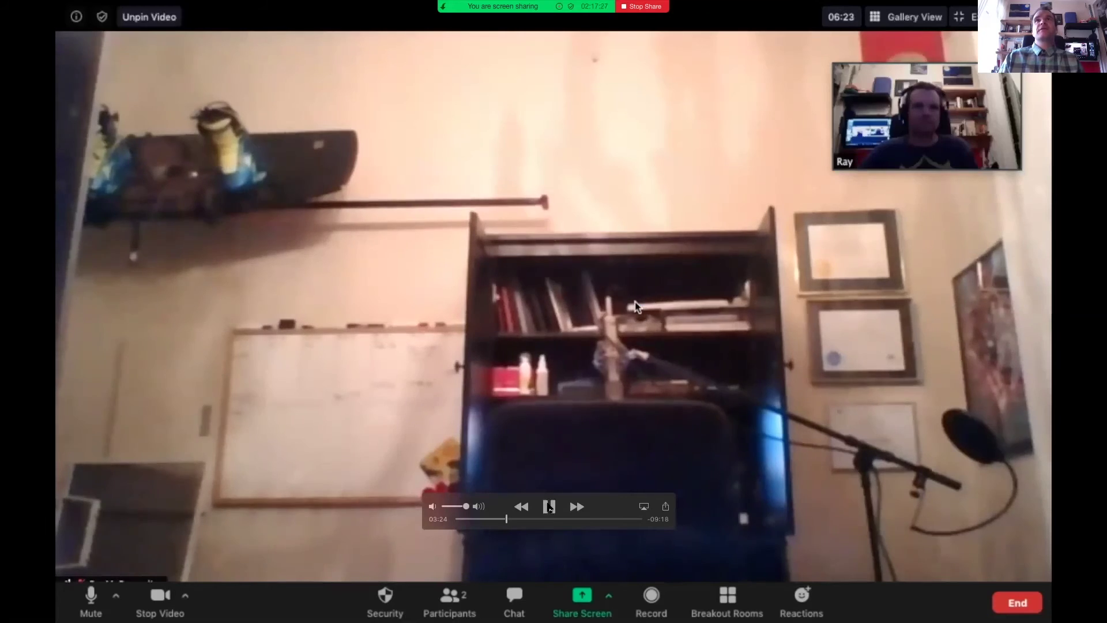
left_click(550, 507)
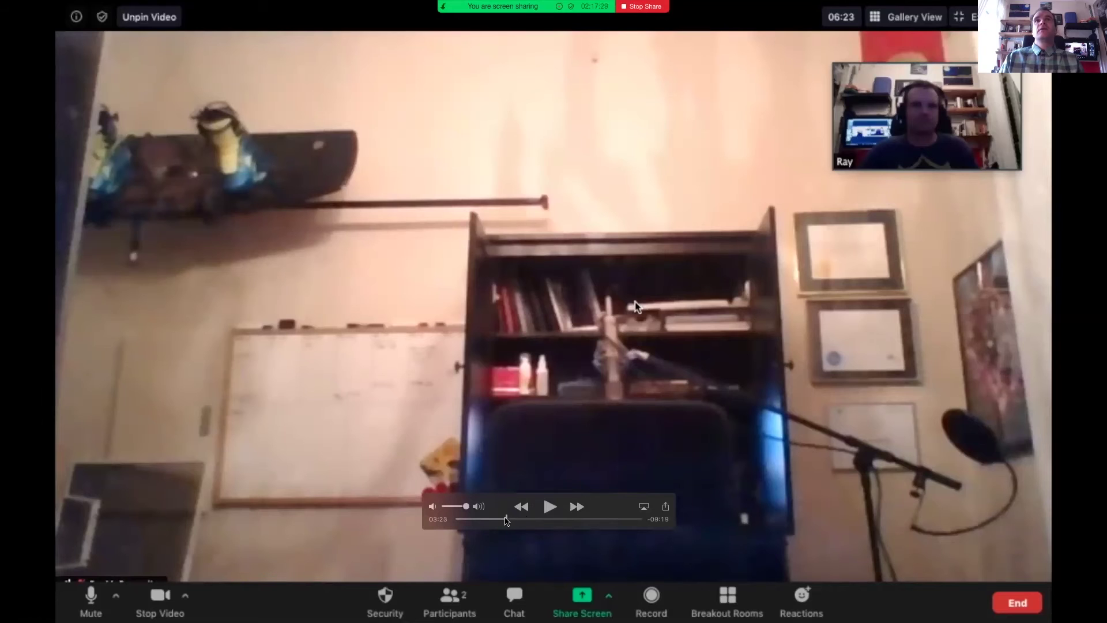
left_click(506, 519)
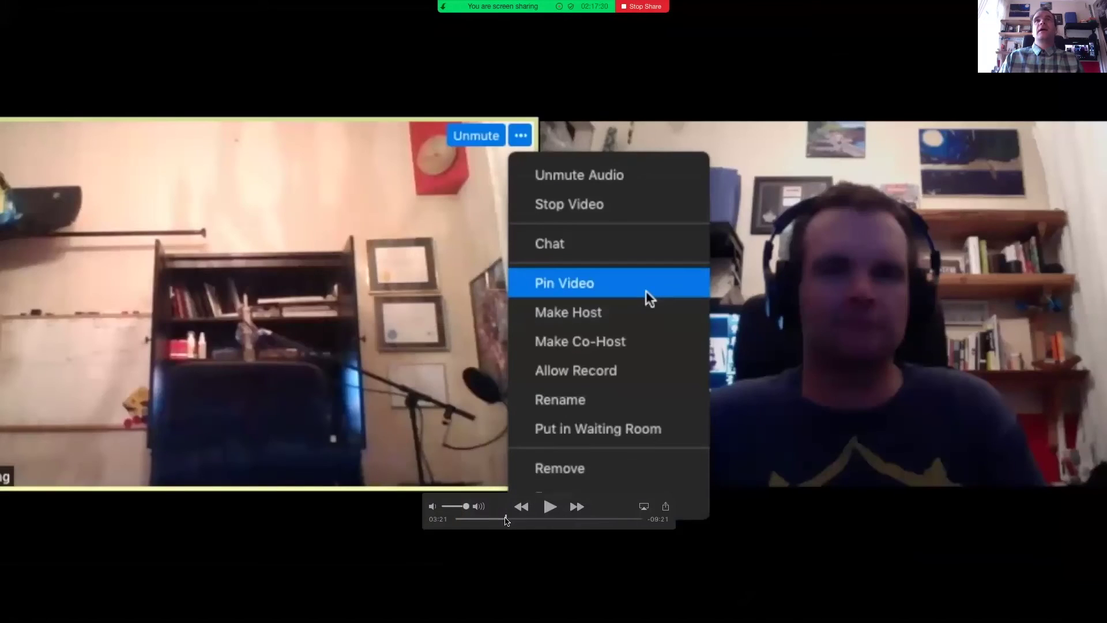
left_click_drag(505, 518, 507, 520)
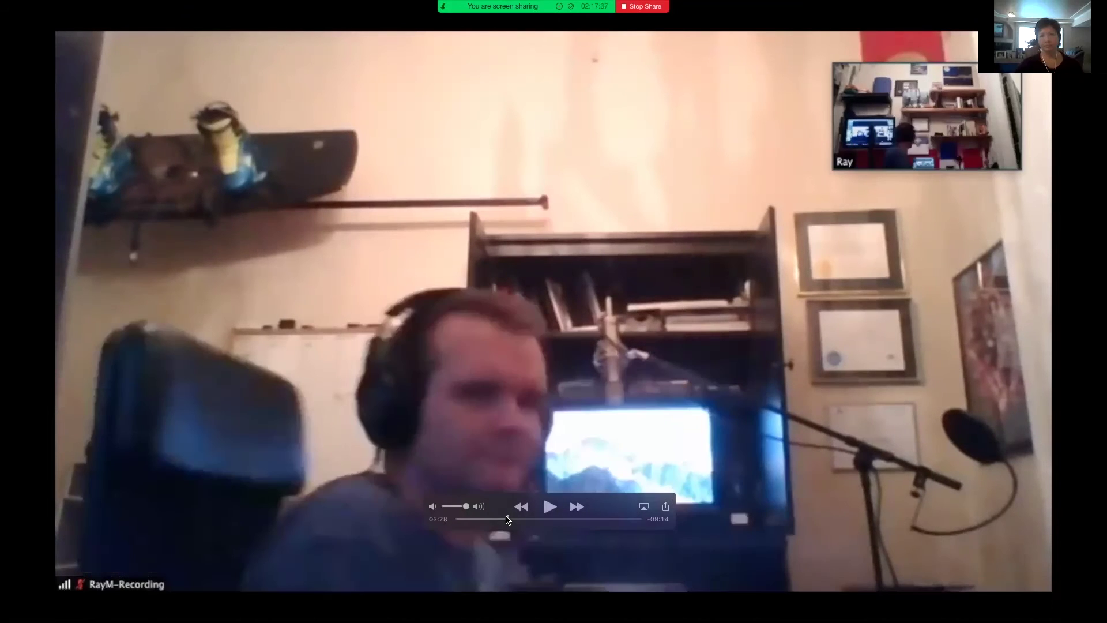
- Play the pinned participant demonstration in short stretches, pausing on the wave and on the close-up of the raised hand
left_click(549, 507)
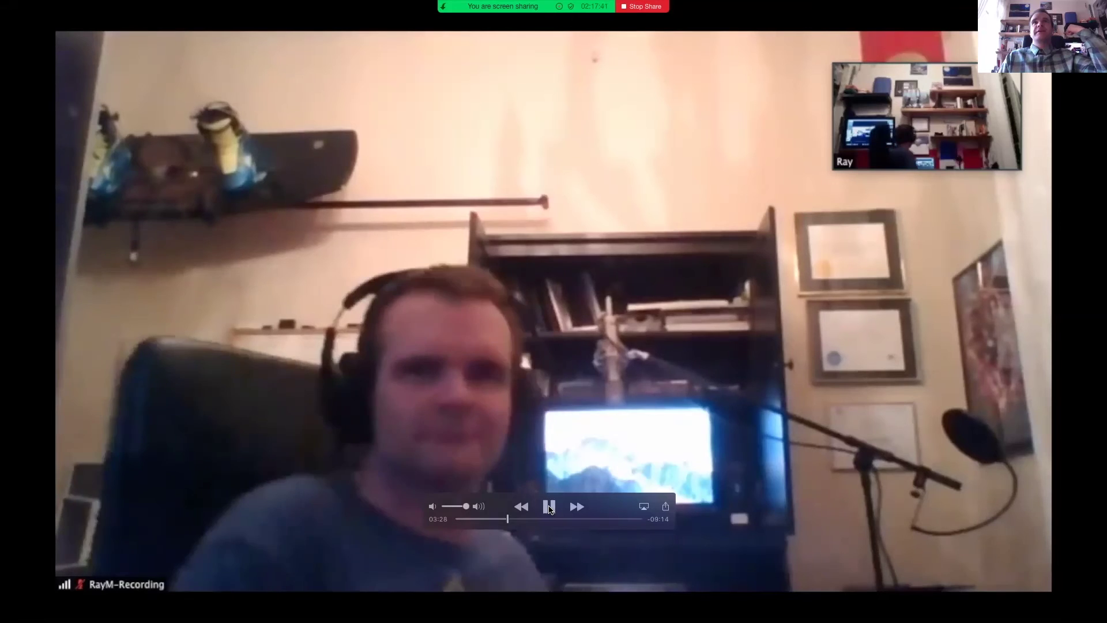
left_click(549, 506)
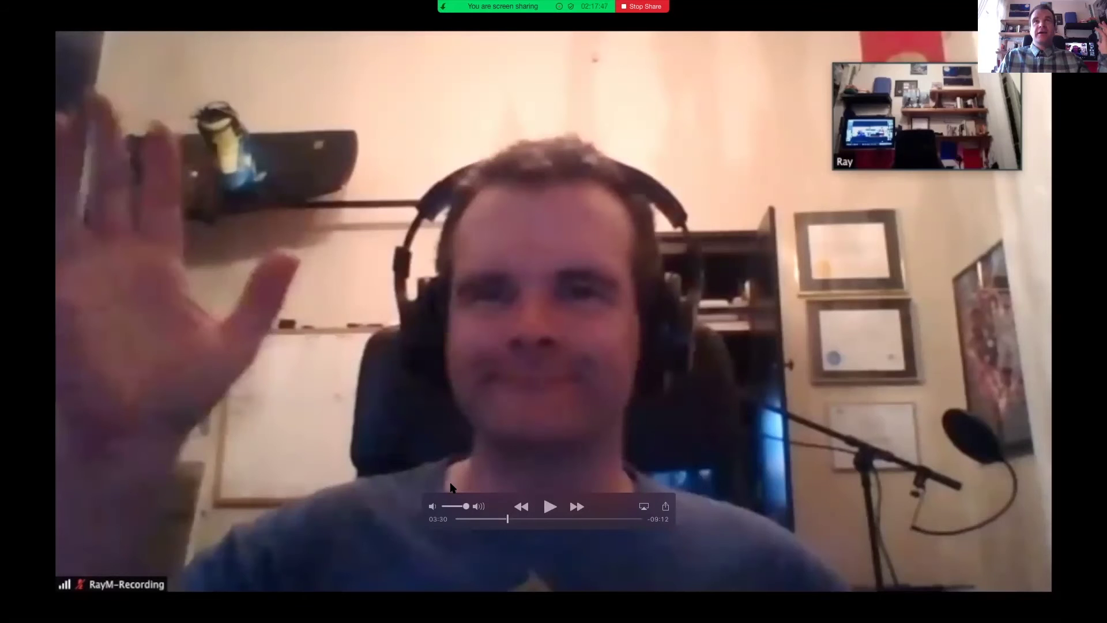
left_click(551, 508)
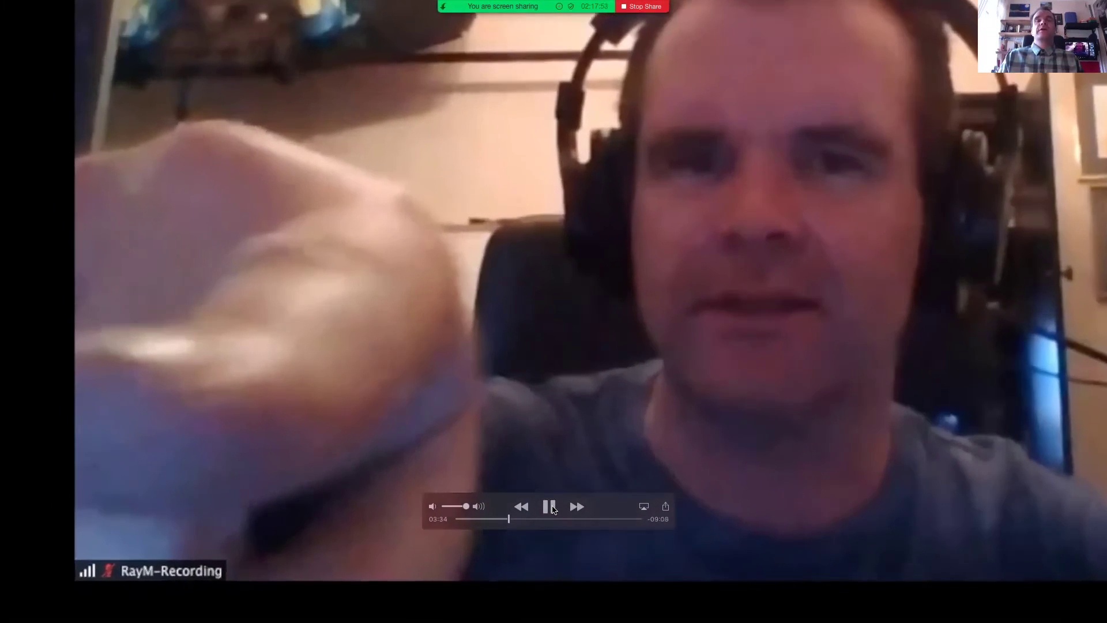
left_click(550, 507)
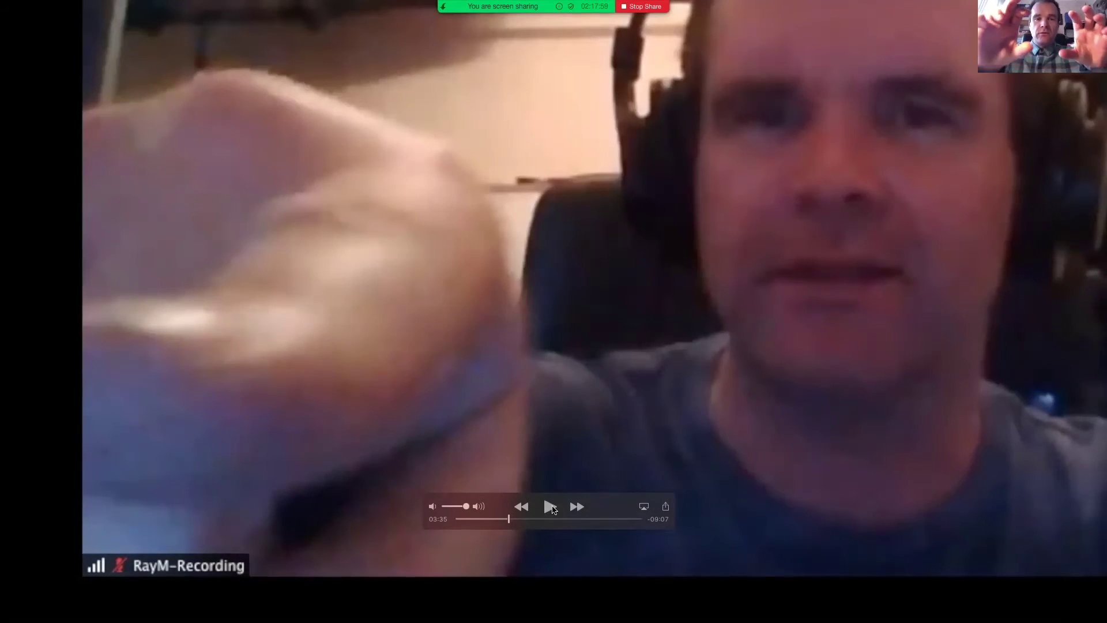
- Play the Virtual Background settings demonstration in short stretches, pausing to explain the background choices and the Timer Background files
left_click(550, 507)
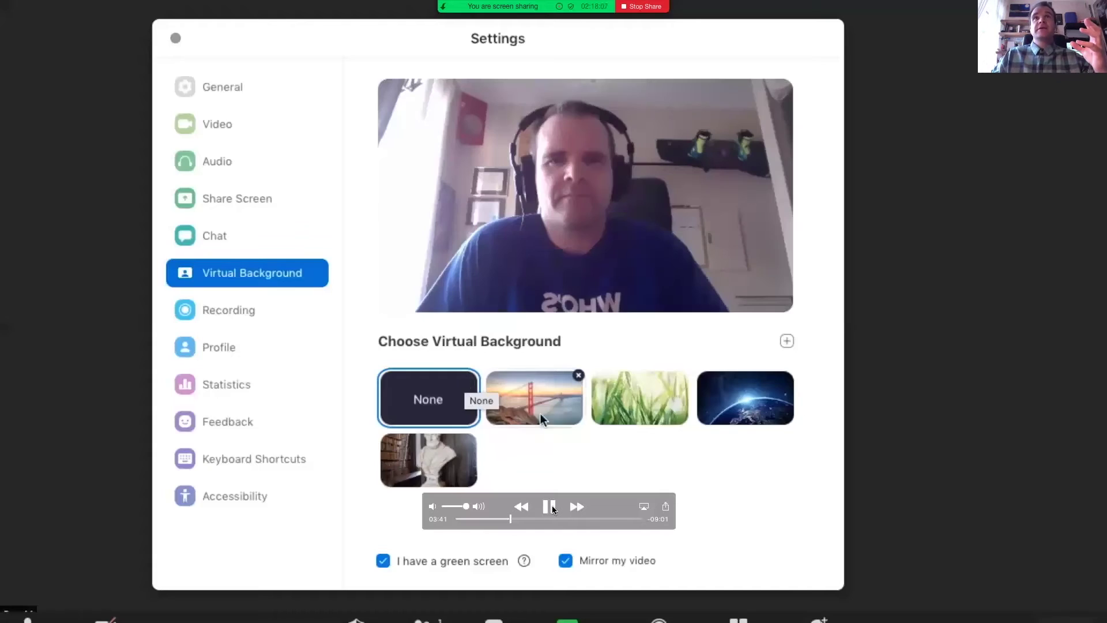
left_click(550, 507)
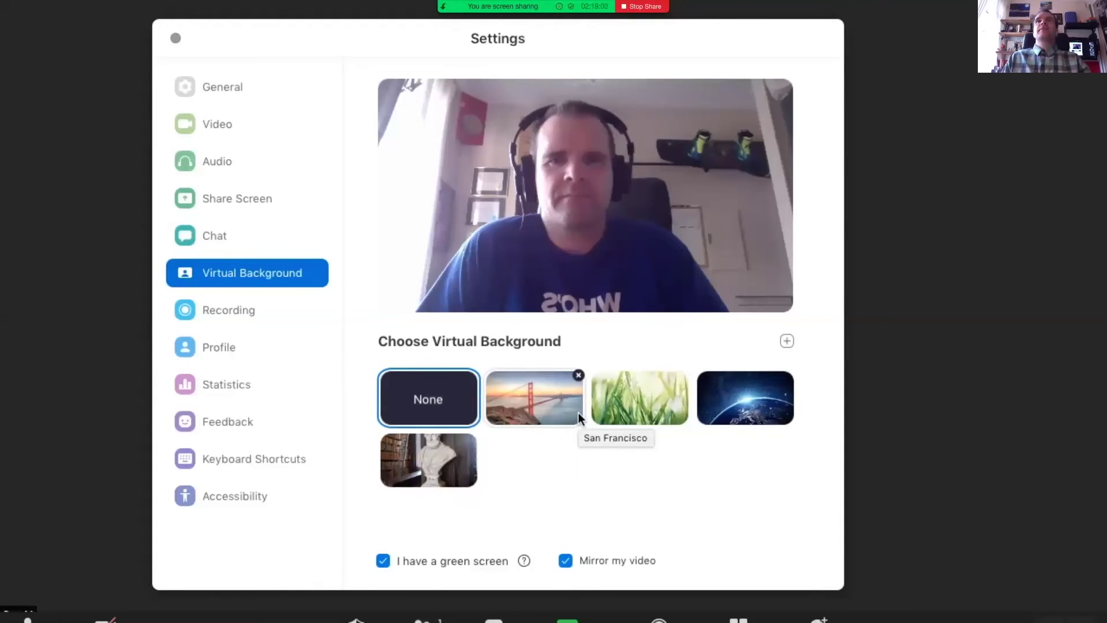
left_click(558, 510)
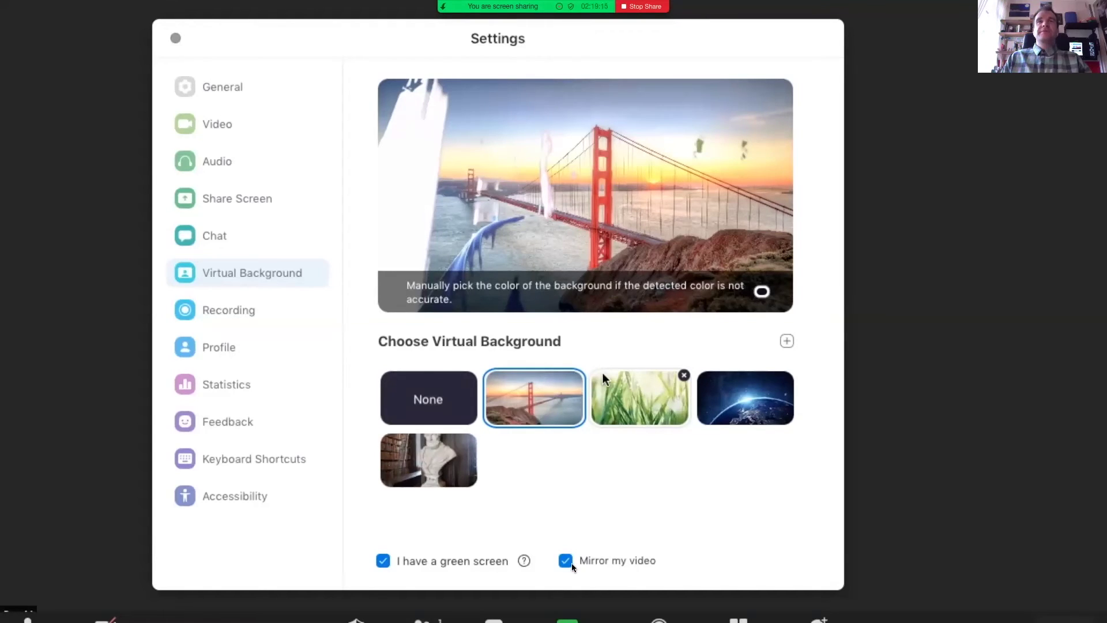
mouse_move(562, 485)
left_click(550, 506)
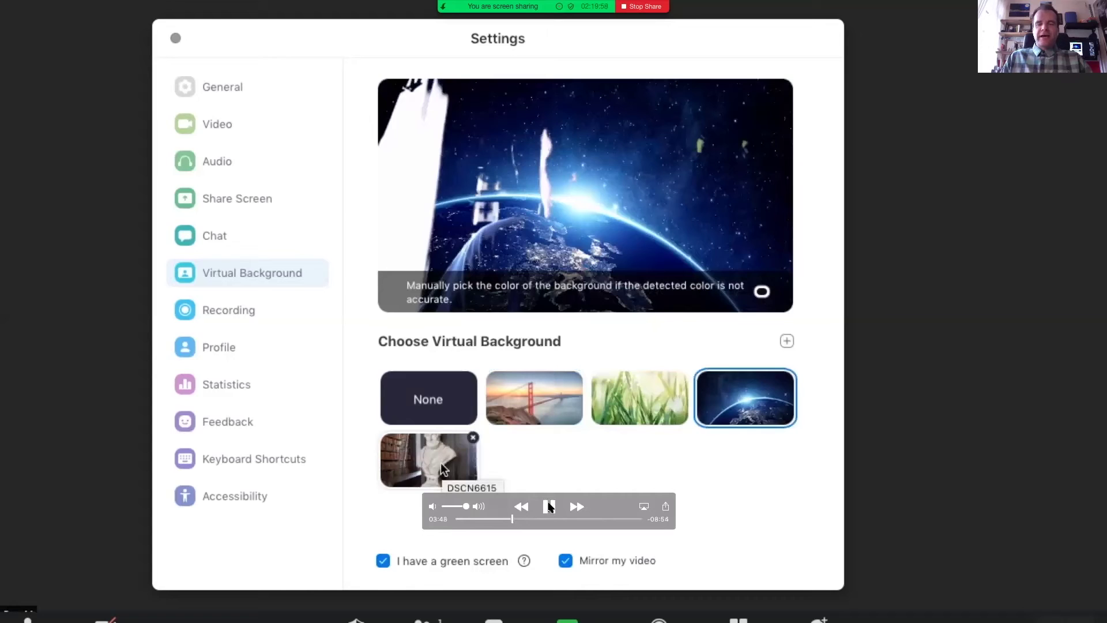
left_click(548, 506)
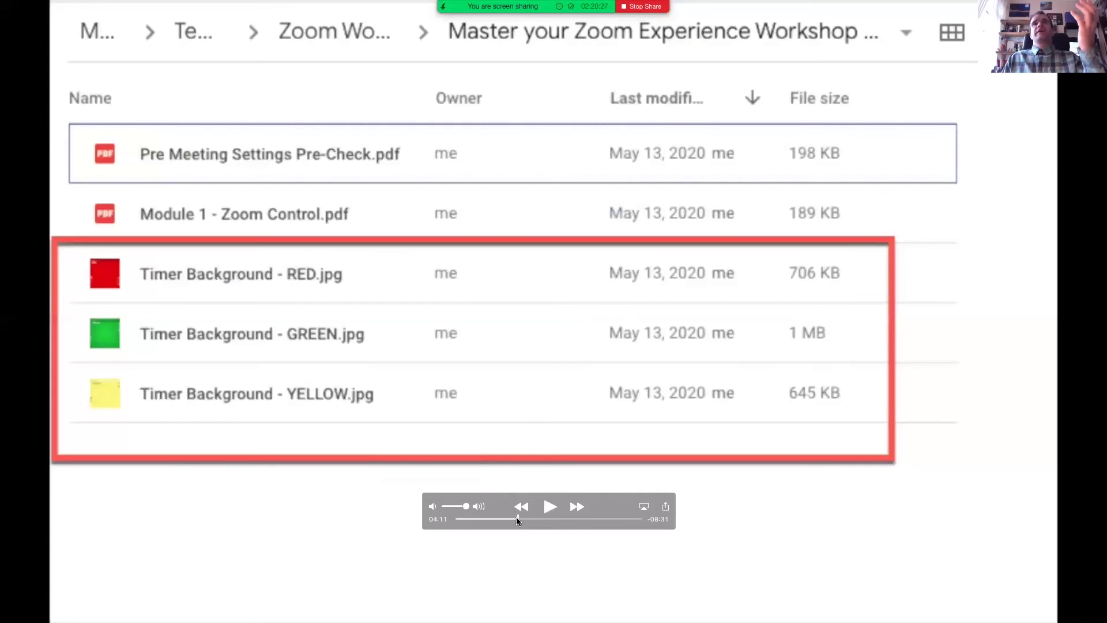
- Scrub from the Timer Background file list to the upload of Timer Background - GREEN.jpg and continue playing the video
left_click_drag(517, 517, 515, 517)
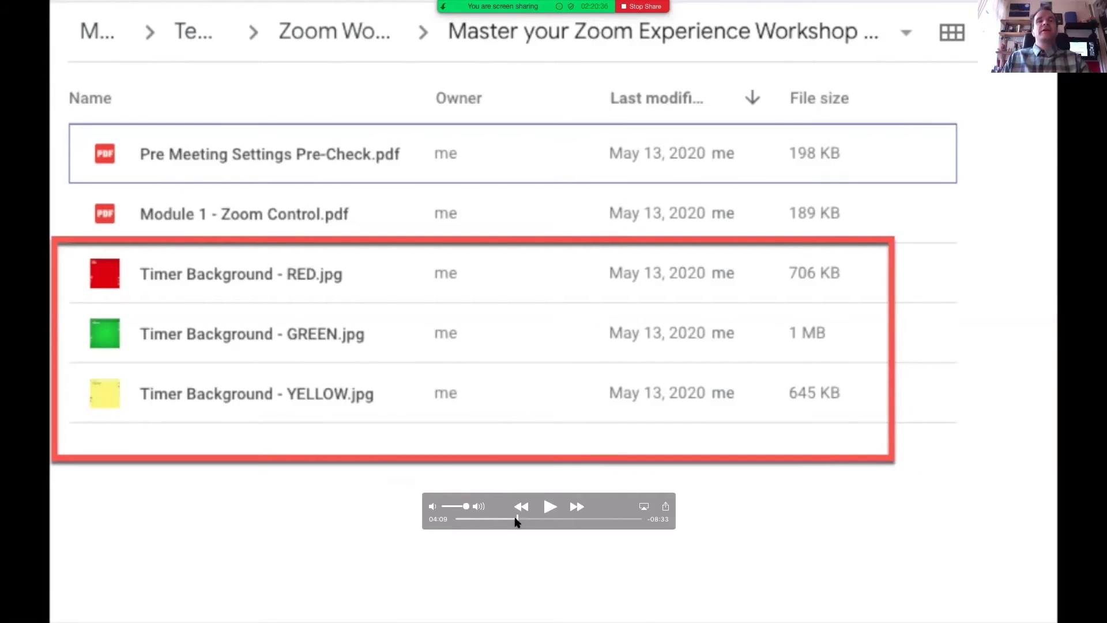
left_click_drag(516, 521, 520, 520)
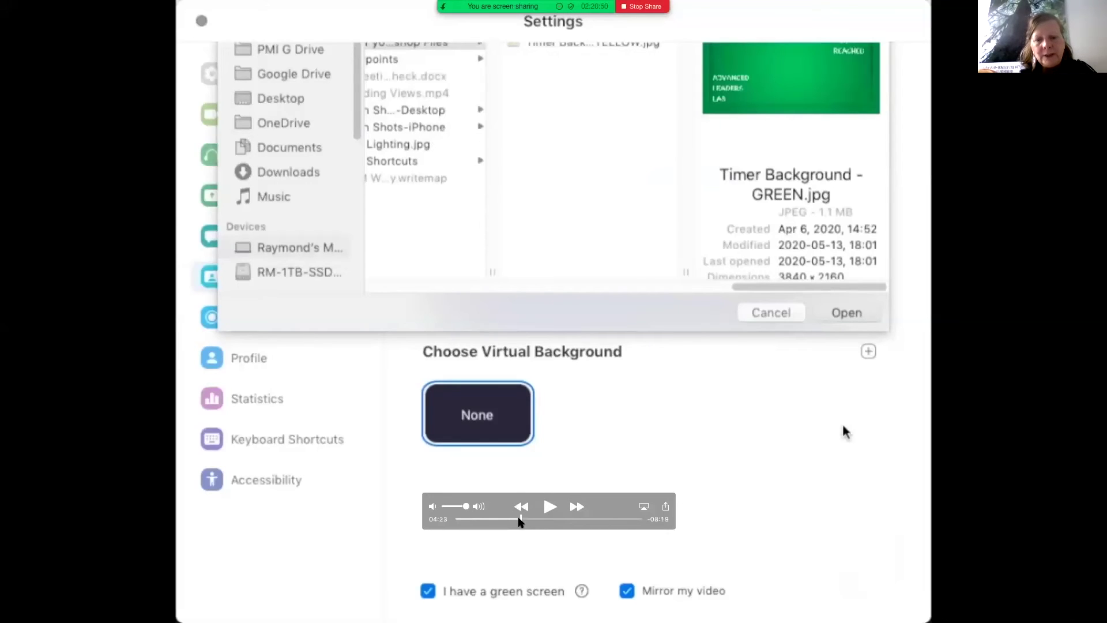
left_click_drag(519, 520, 521, 521)
key("space")
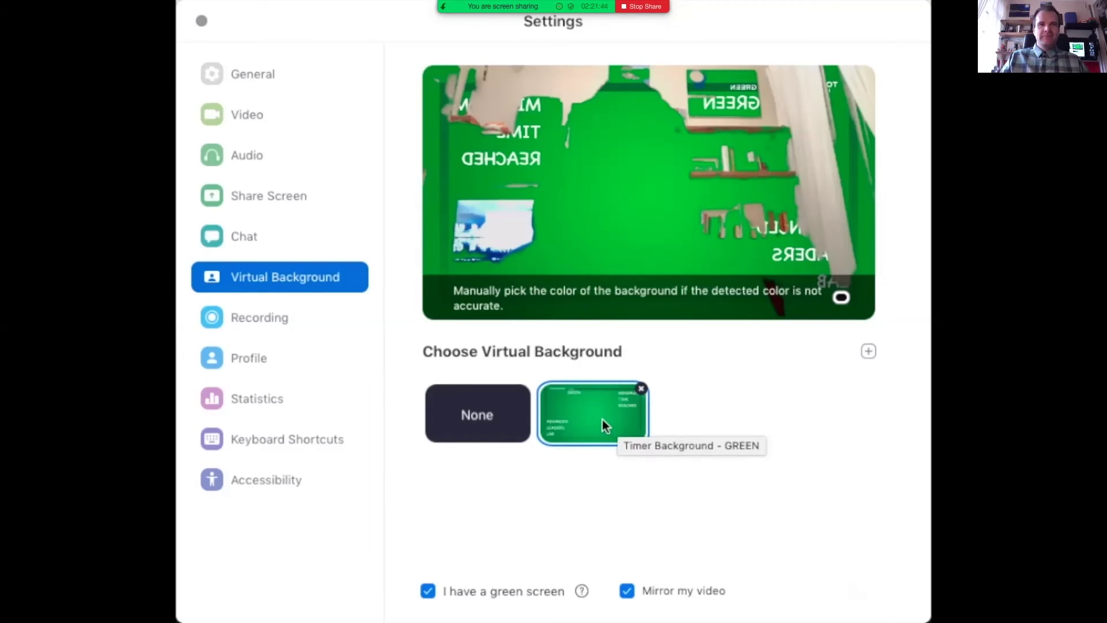
- Skip past the green timer background and pause the video on the "Computer doesn't meet requirements" dialog
left_click(523, 519)
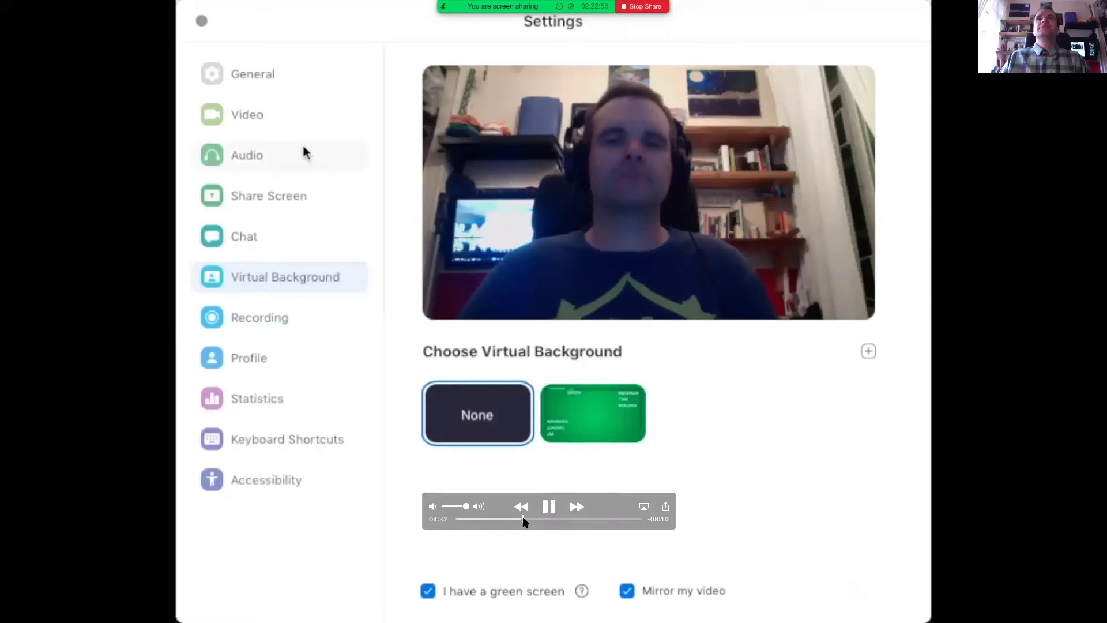
key("space")
left_click(524, 520)
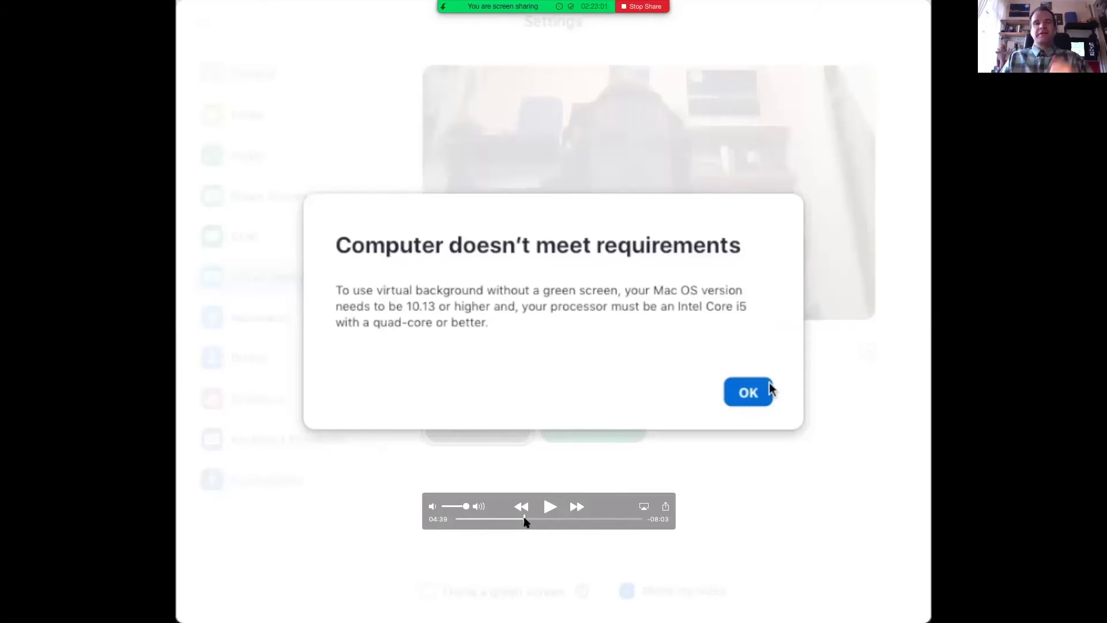
- Skip ahead to the Share Screen options and play the demonstration up to the window selection, pausing to explain
left_click_drag(525, 520, 528, 520)
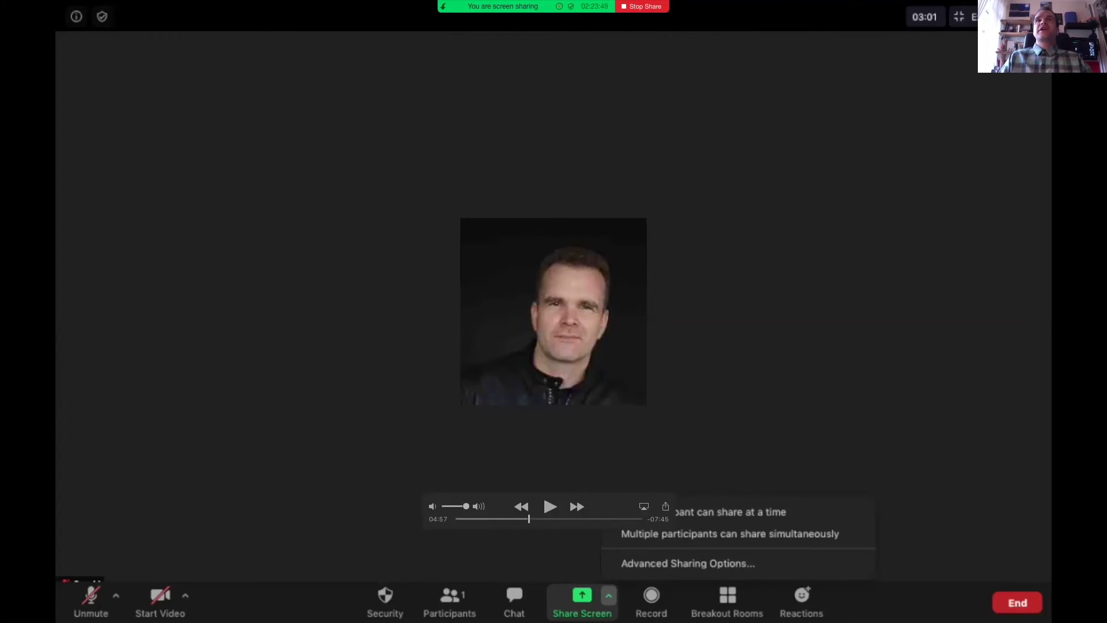
left_click(549, 506)
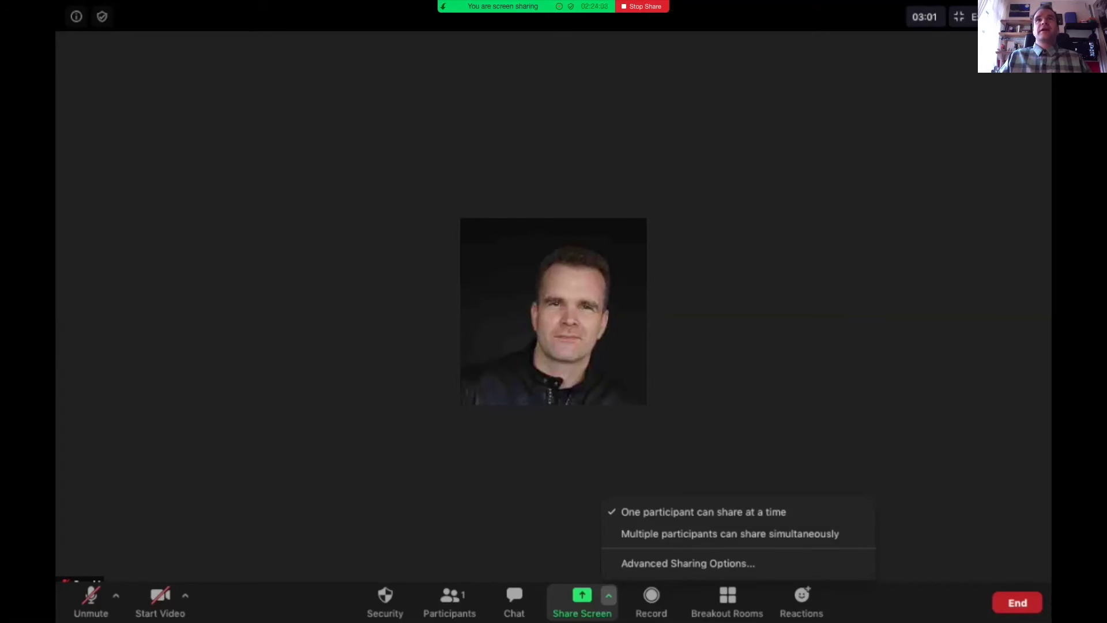
left_click(552, 508)
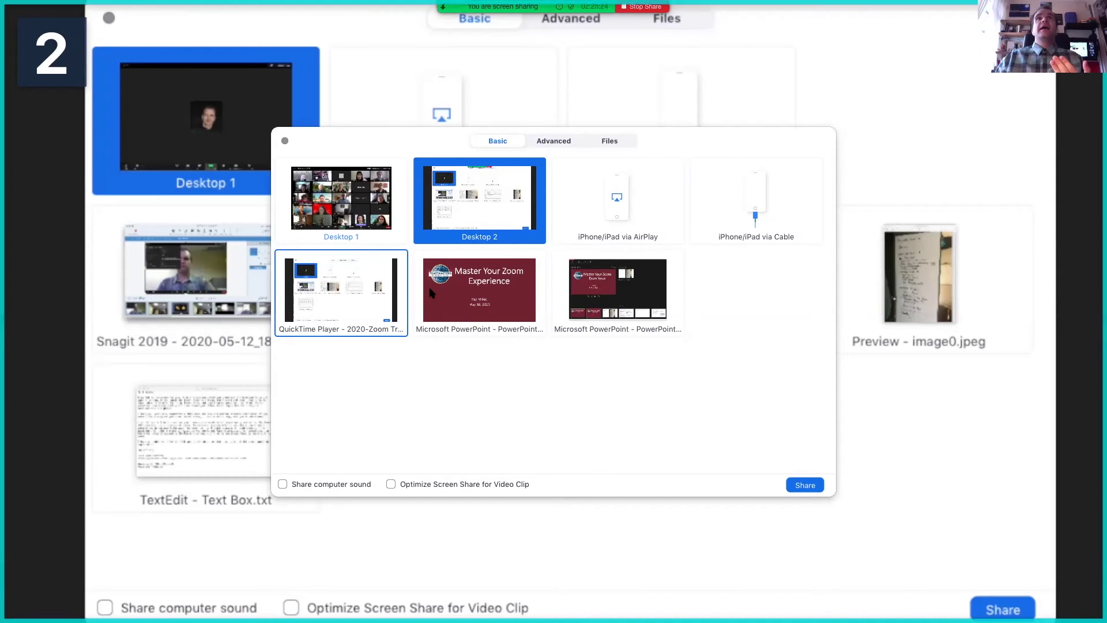
- Select the two Microsoft PowerPoint windows in turn in the live sharing dialog, ending on the presenter view window
left_click(634, 294)
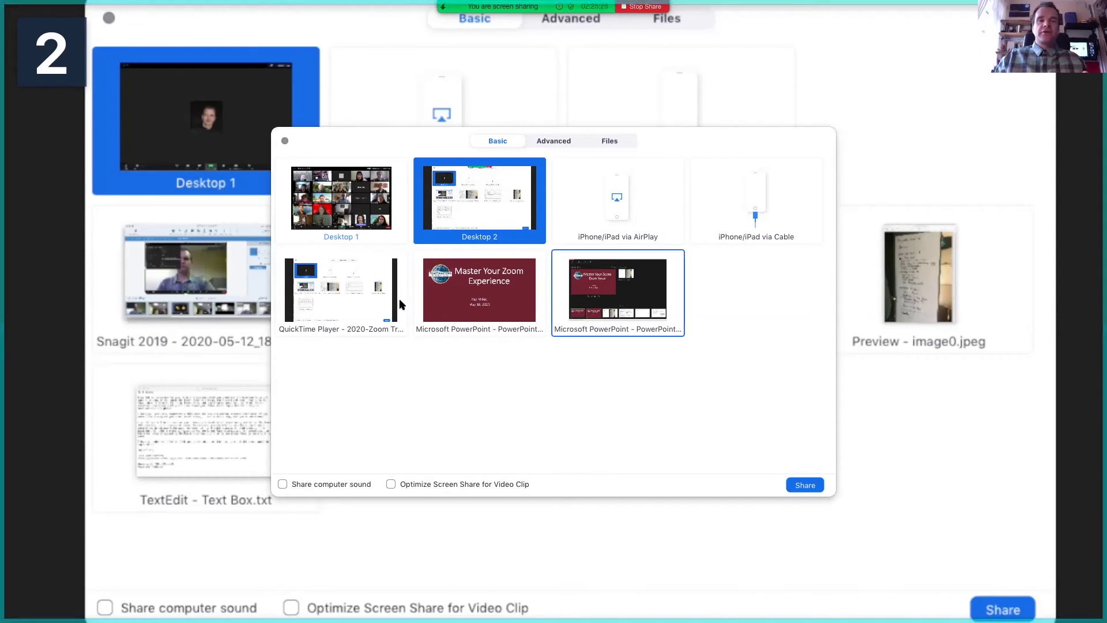
left_click(485, 306)
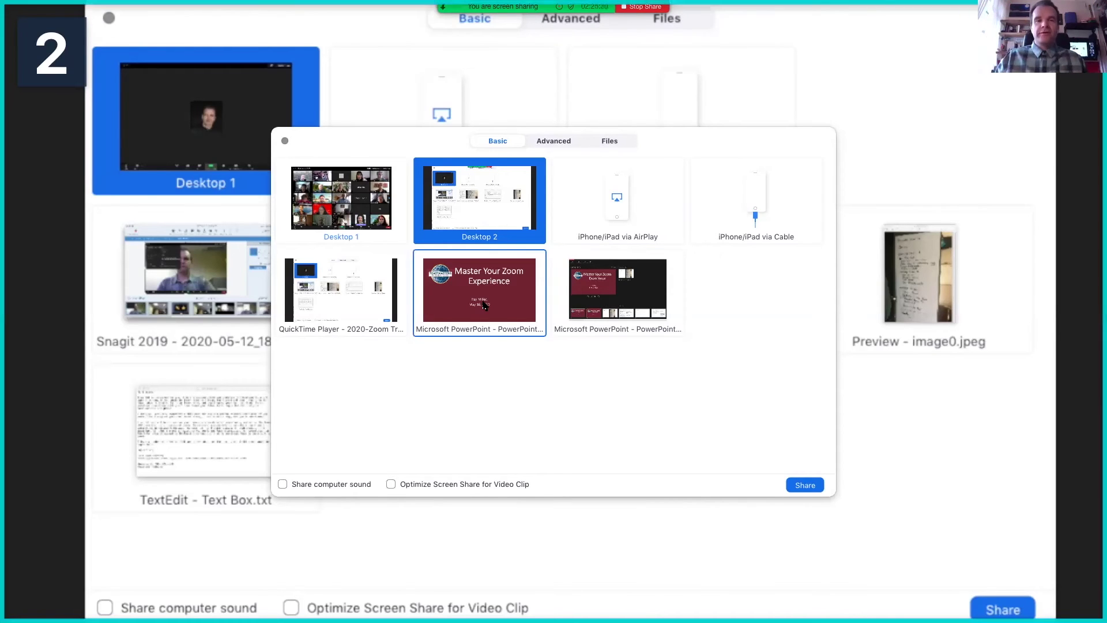
left_click(603, 309)
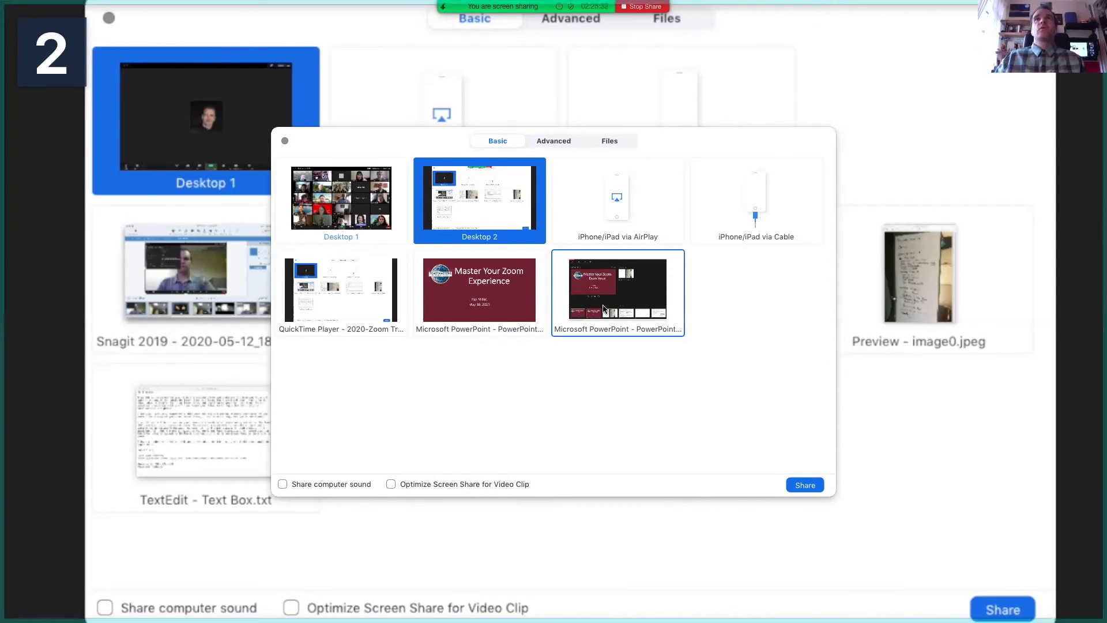
- View the Advanced and Files sharing options in the live sharing dialog, then return to the Basic options
left_click(546, 142)
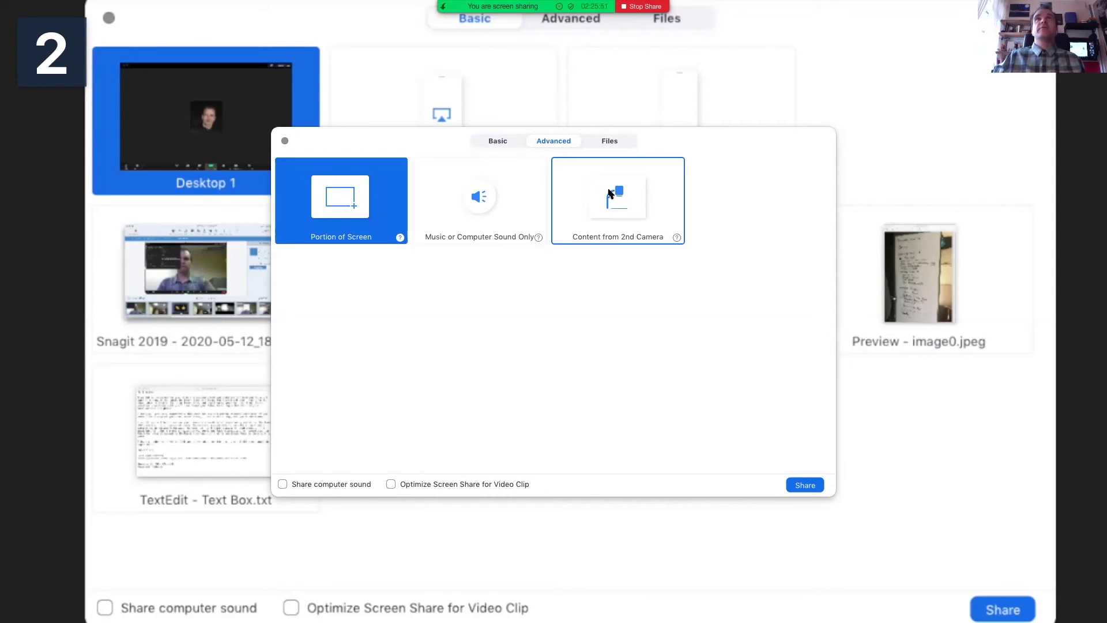
left_click(601, 142)
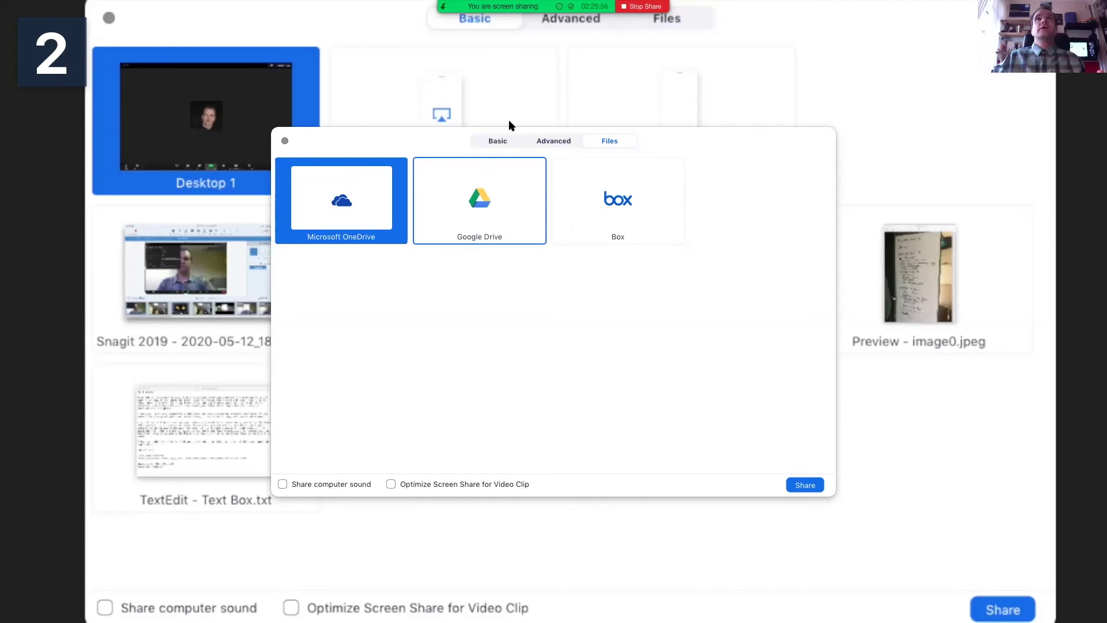
left_click(498, 142)
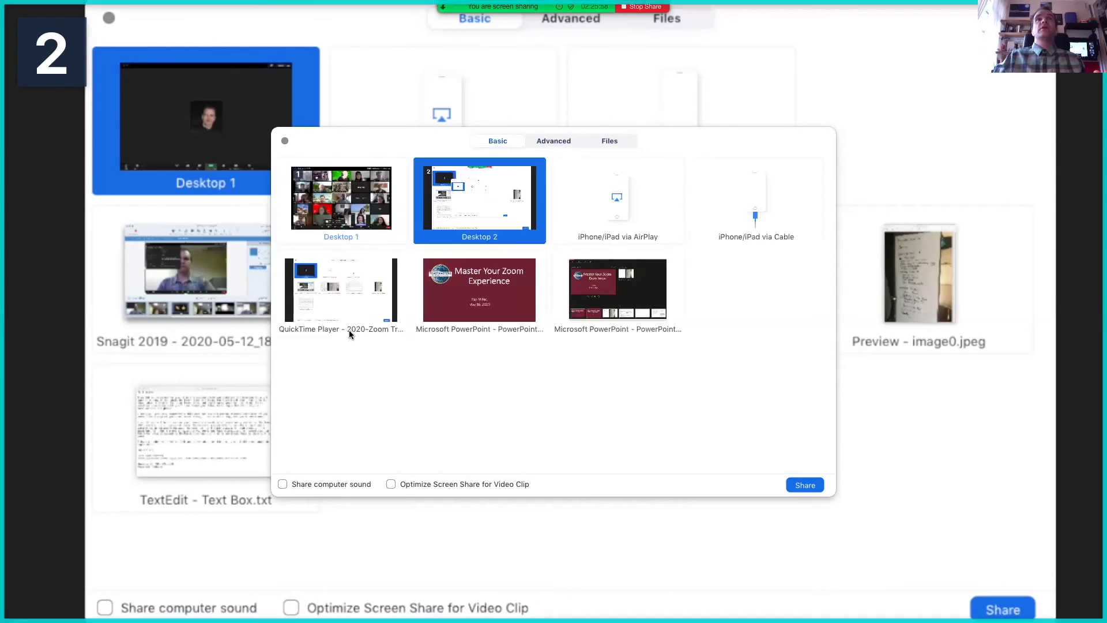
- Enable Share computer sound and Optimize Screen Share for Video Clip, then close the live sharing dialog without sharing
mouse_move(297, 491)
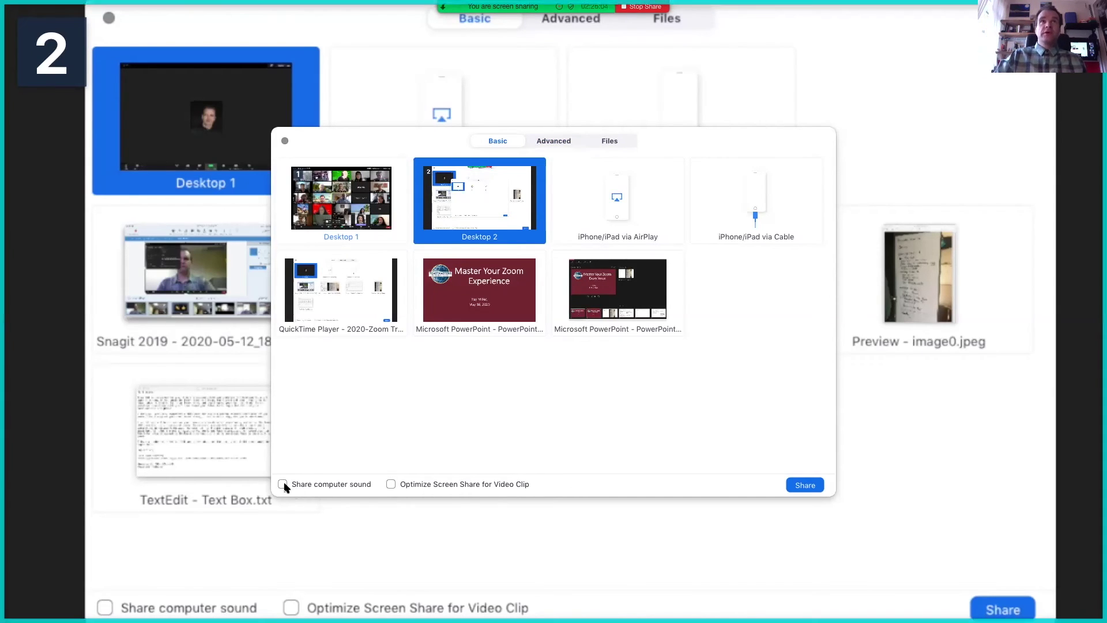
left_click(282, 485)
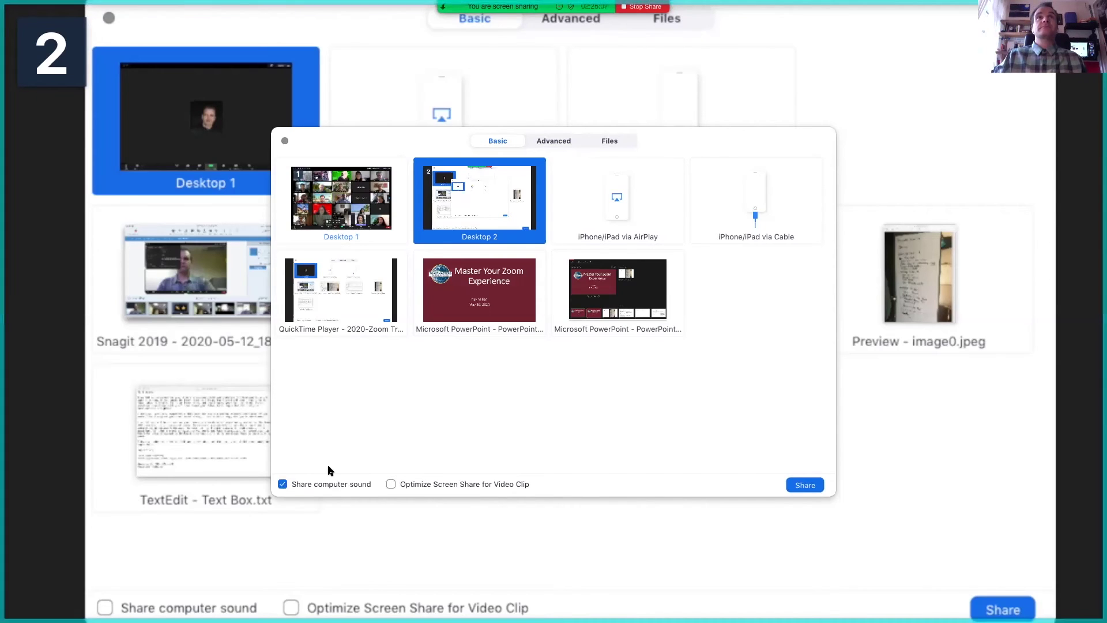
left_click(294, 487)
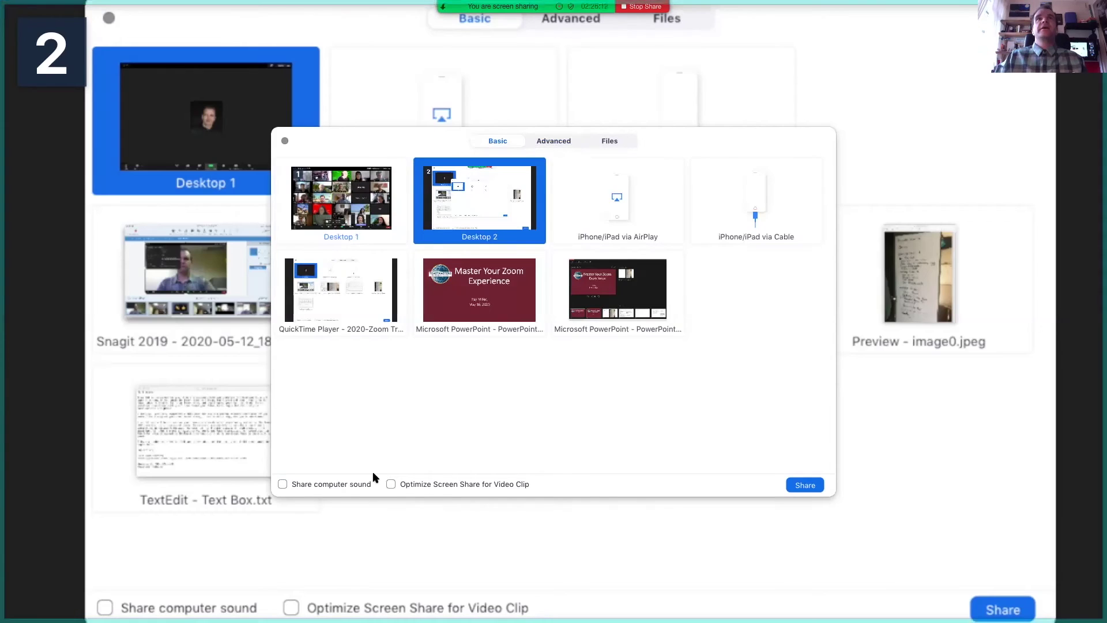
left_click(391, 483)
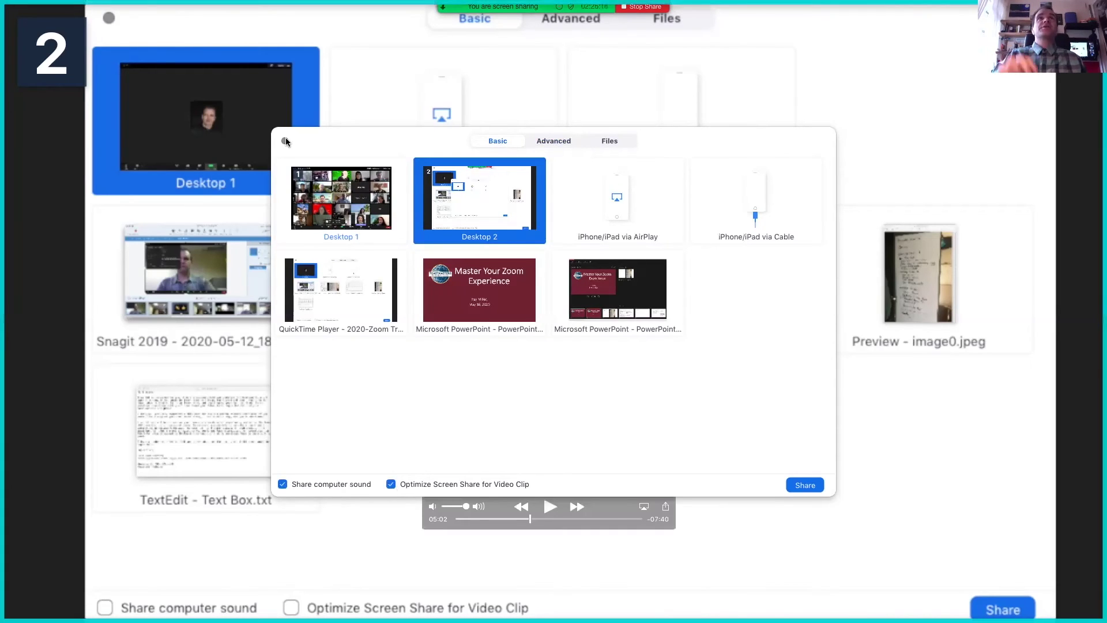
left_click(284, 141)
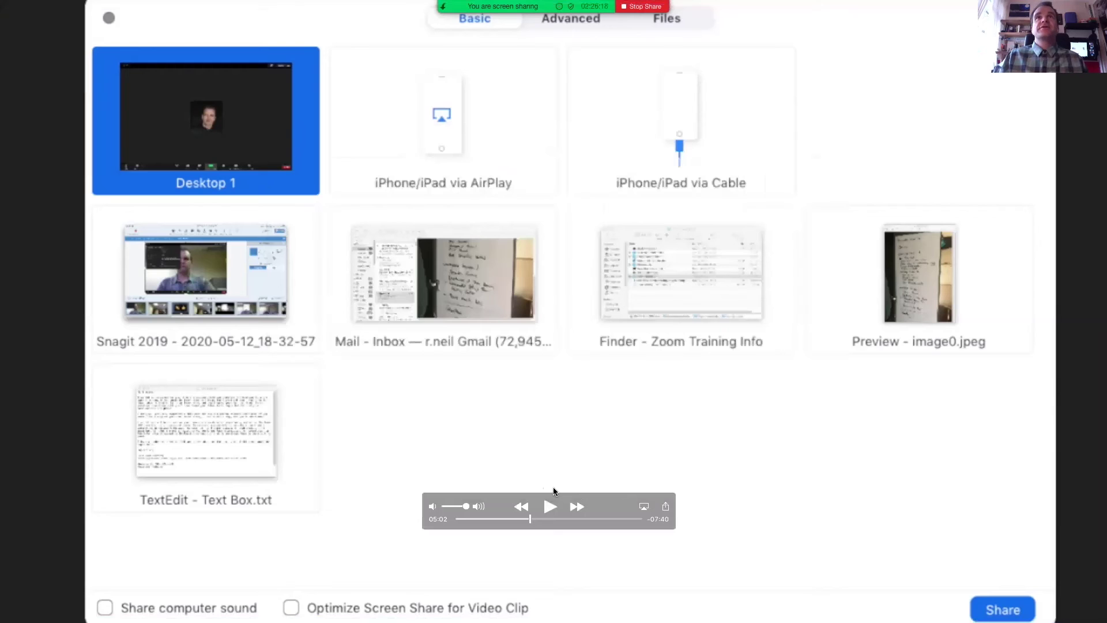
- Scrub the training video through the Windows menu example and the Share Screen options to the Advanced Sharing Options window
left_click(536, 519)
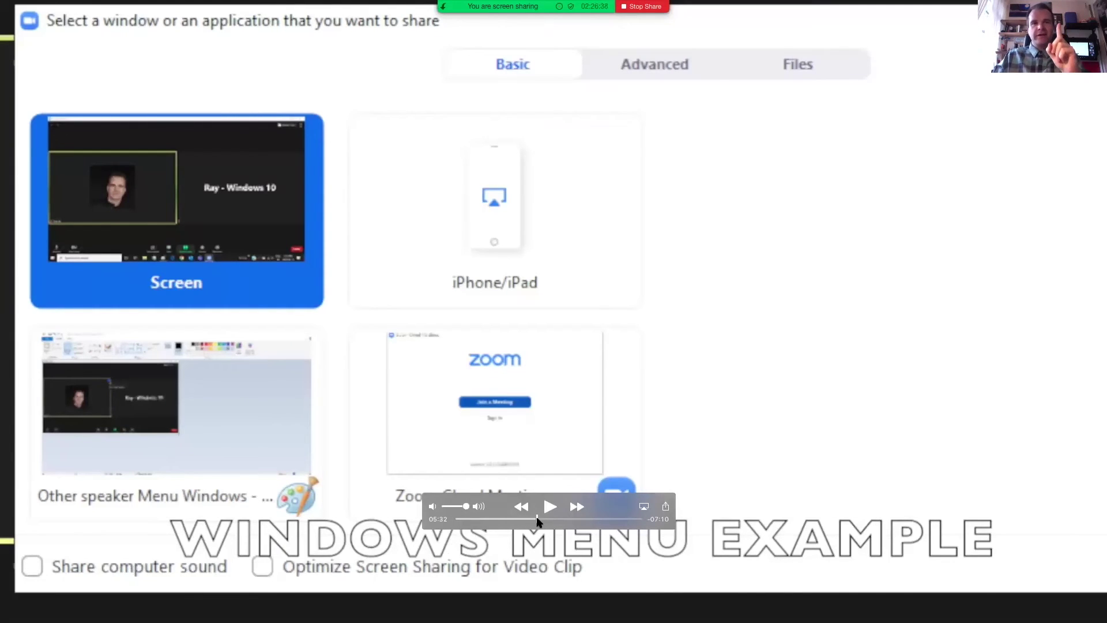
left_click(536, 518)
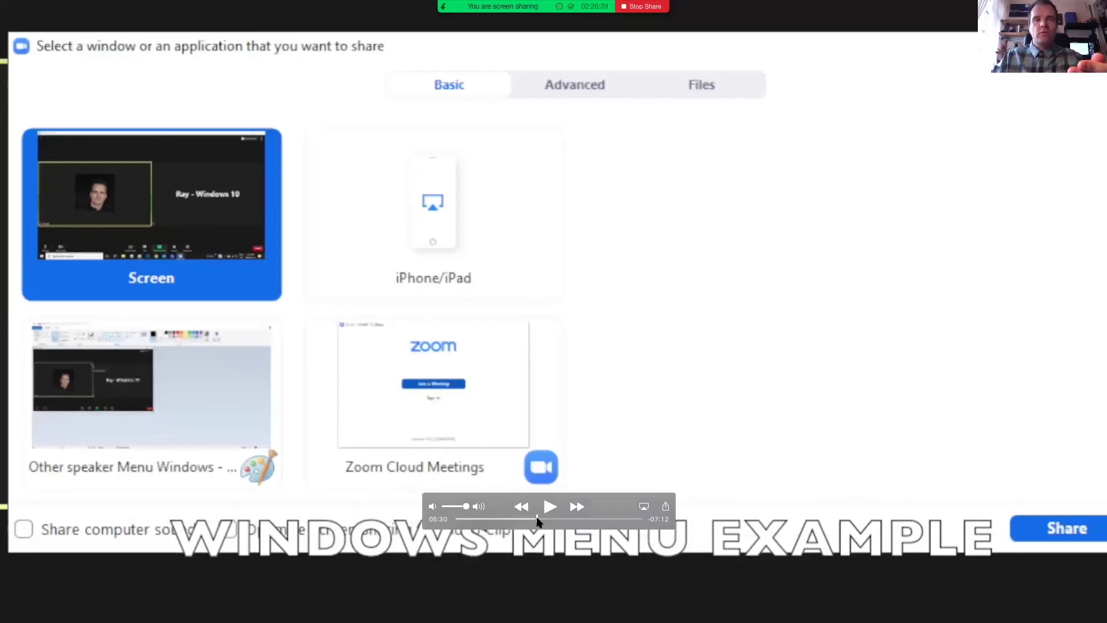
left_click_drag(536, 517, 536, 519)
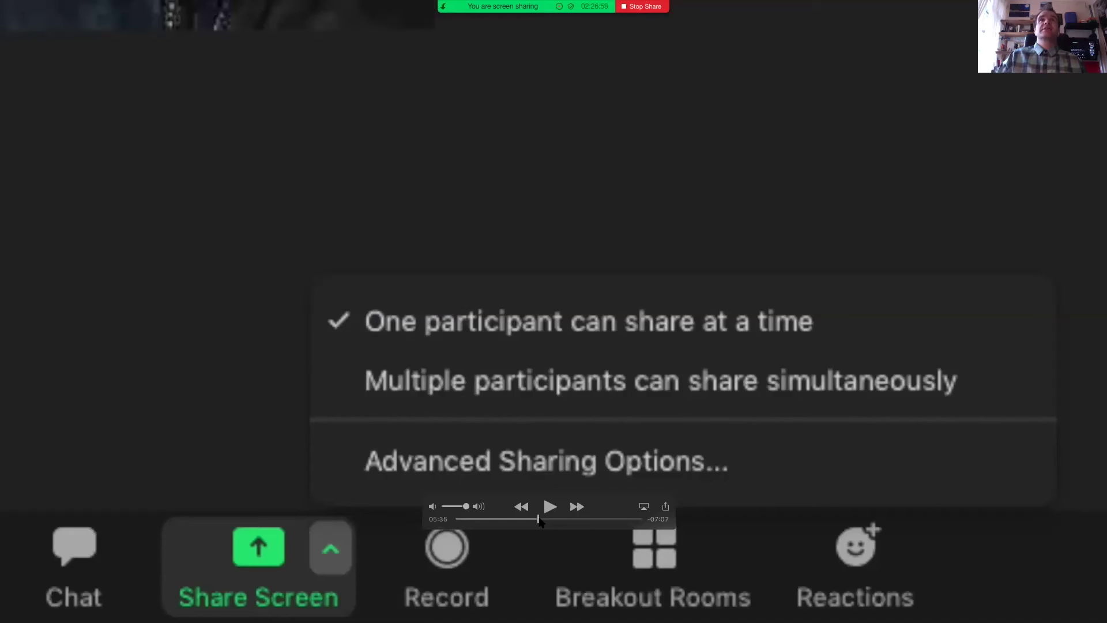
left_click(540, 519)
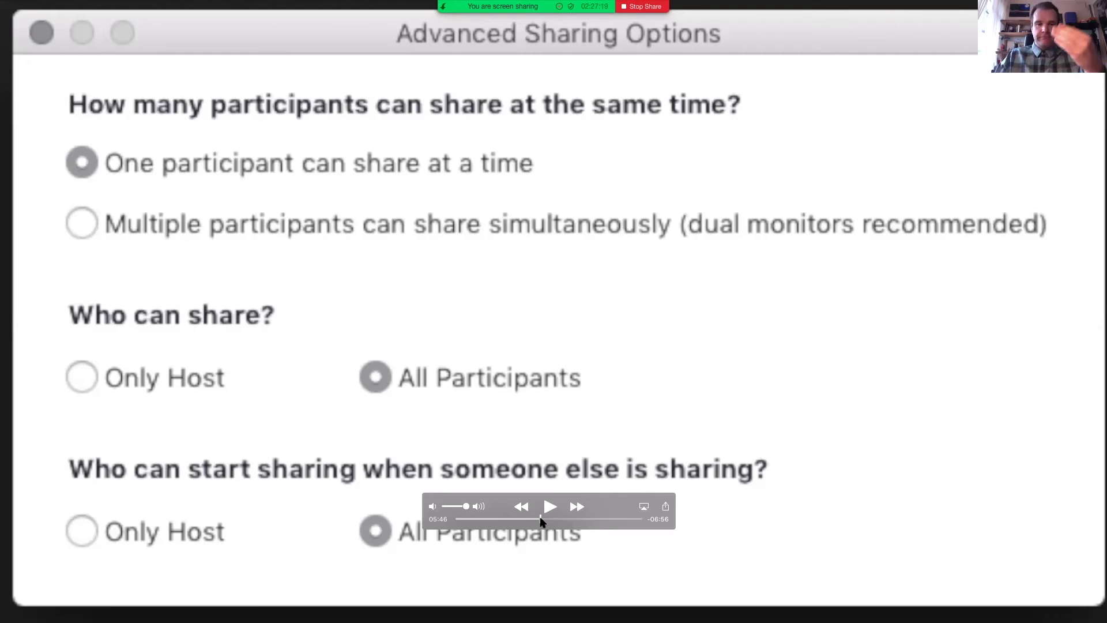
- Scrub the training video through the Share Screen settings to the "View Participant Panel" title
left_click(542, 521)
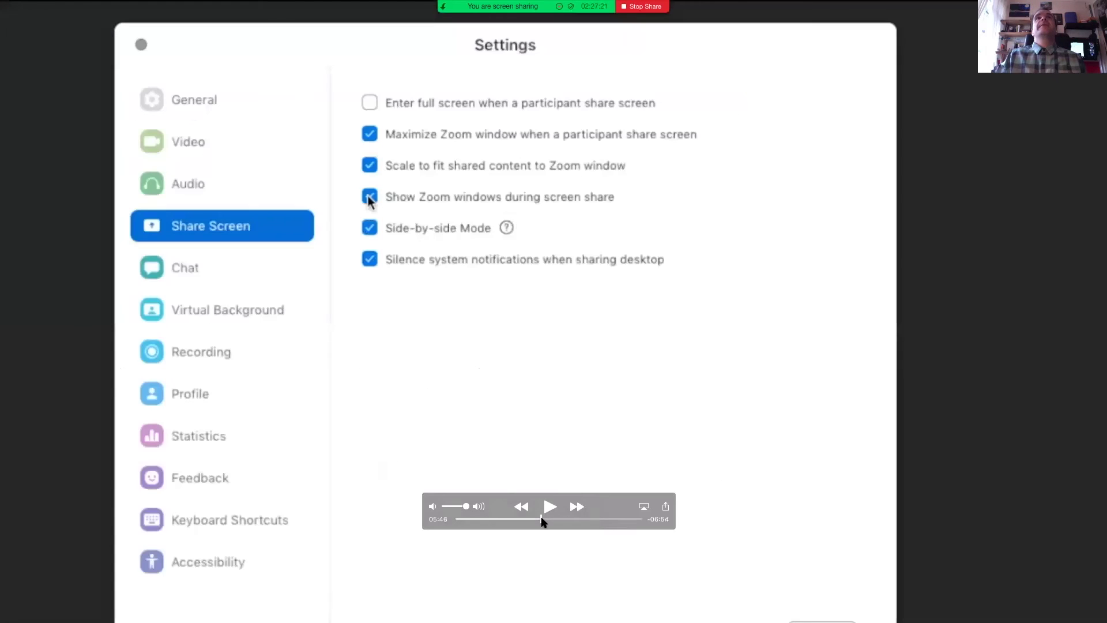
left_click(542, 521)
left_click(541, 521)
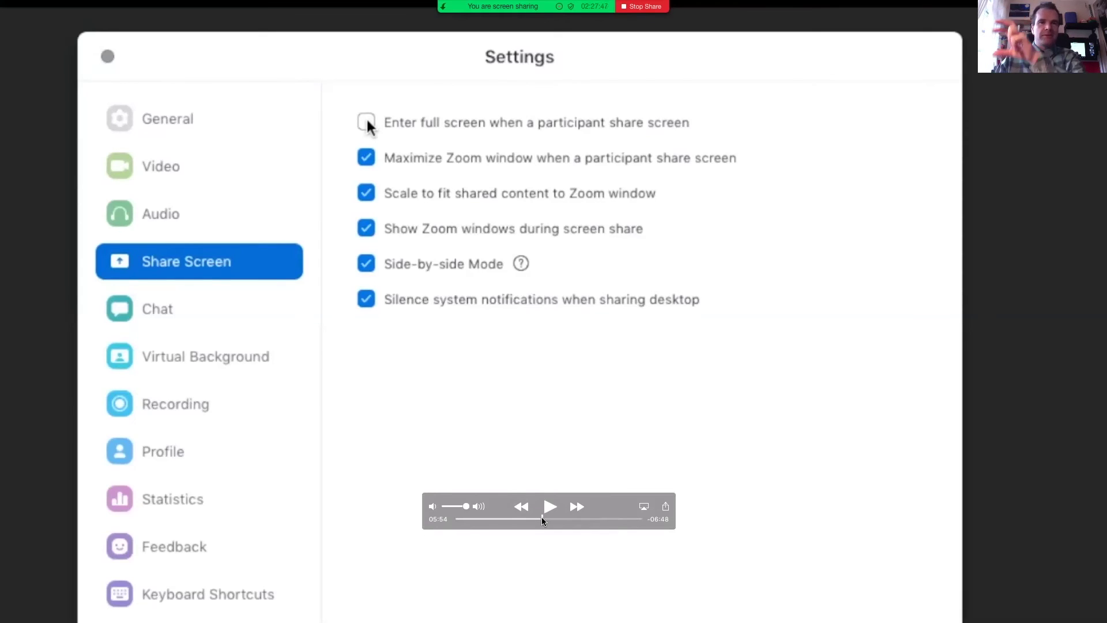
left_click_drag(542, 518, 544, 517)
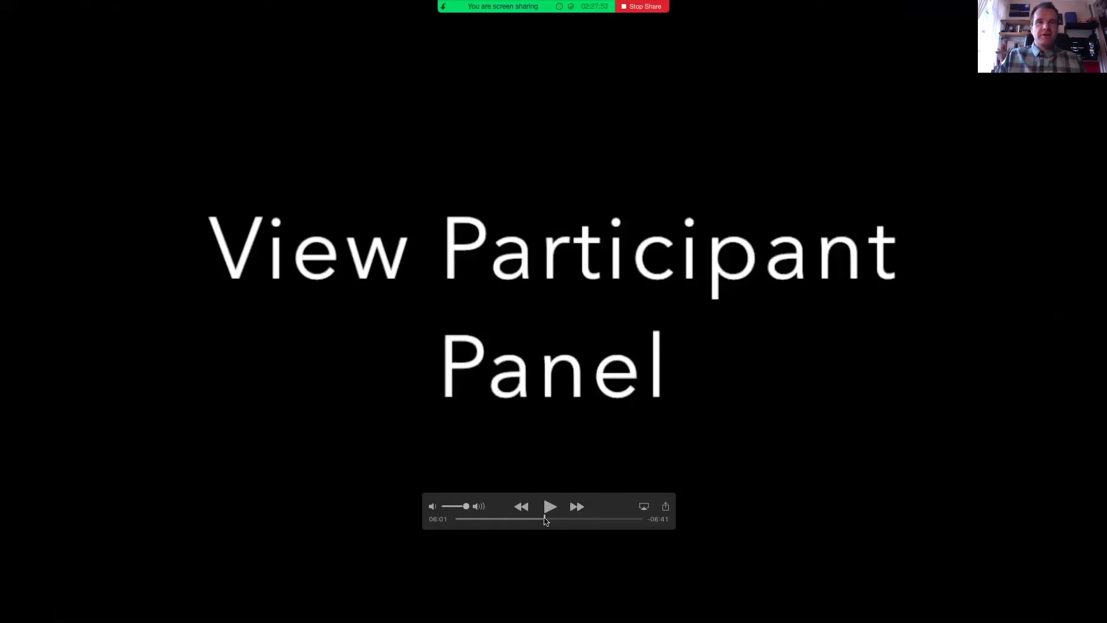
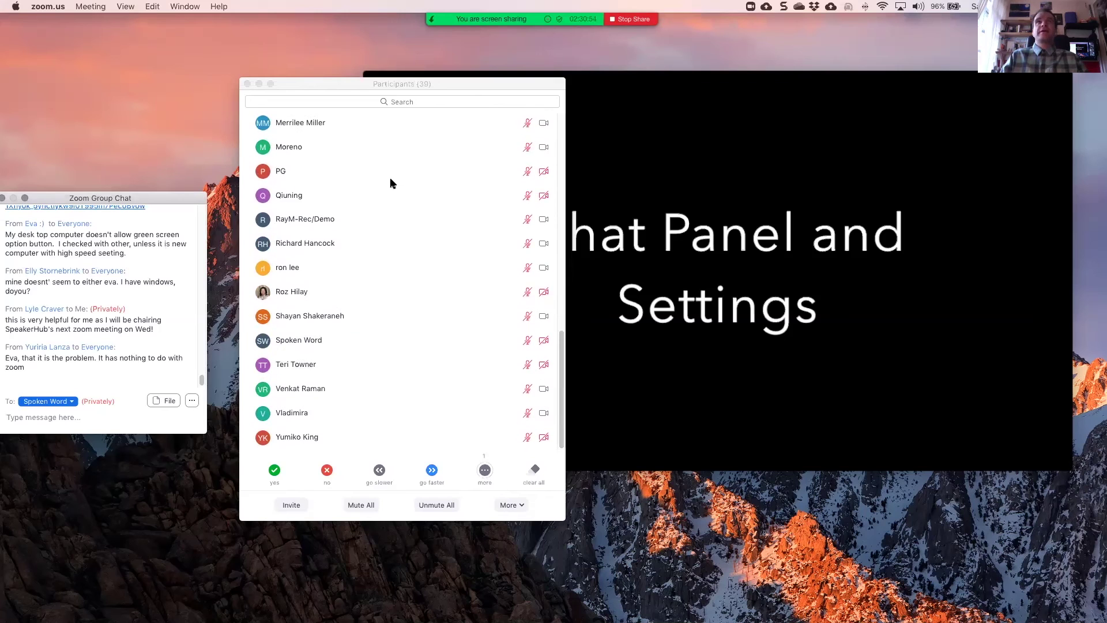
- Move the Participants panel clear of the video title and view the extra options on the host's own entry, dismissing them unchanged
left_click_drag(387, 85, 216, 64)
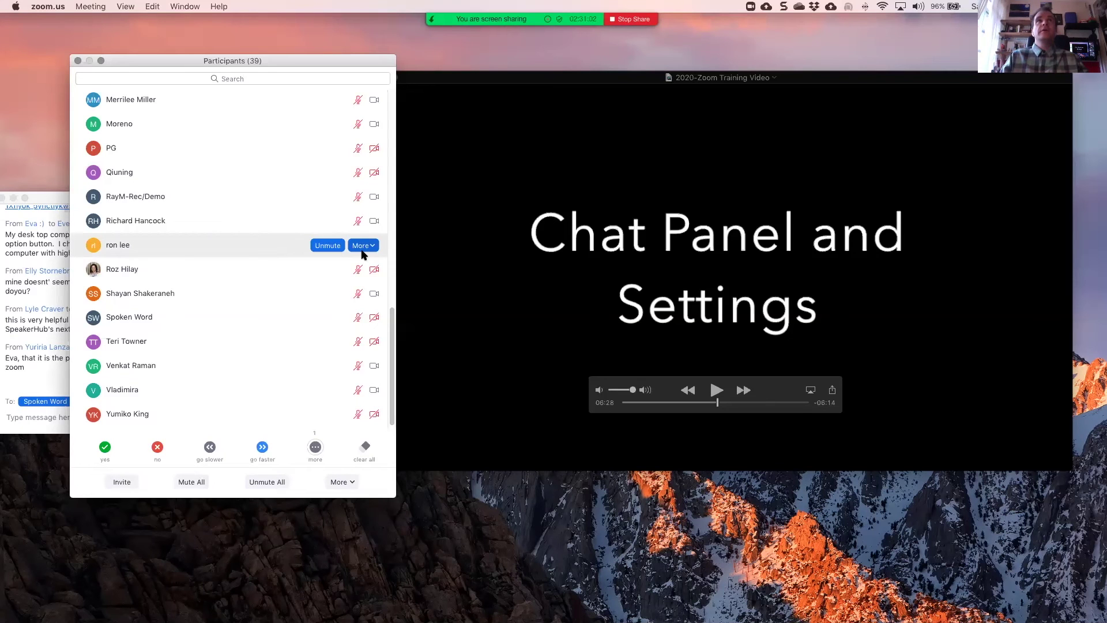
scroll(256, 212, "up", 10)
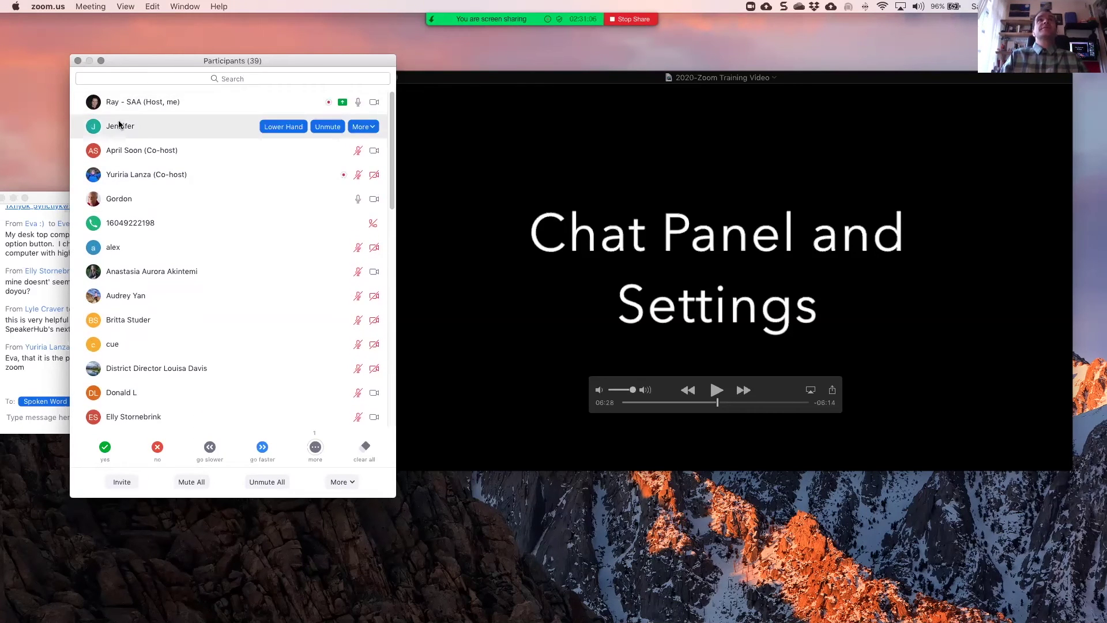
left_click(369, 104)
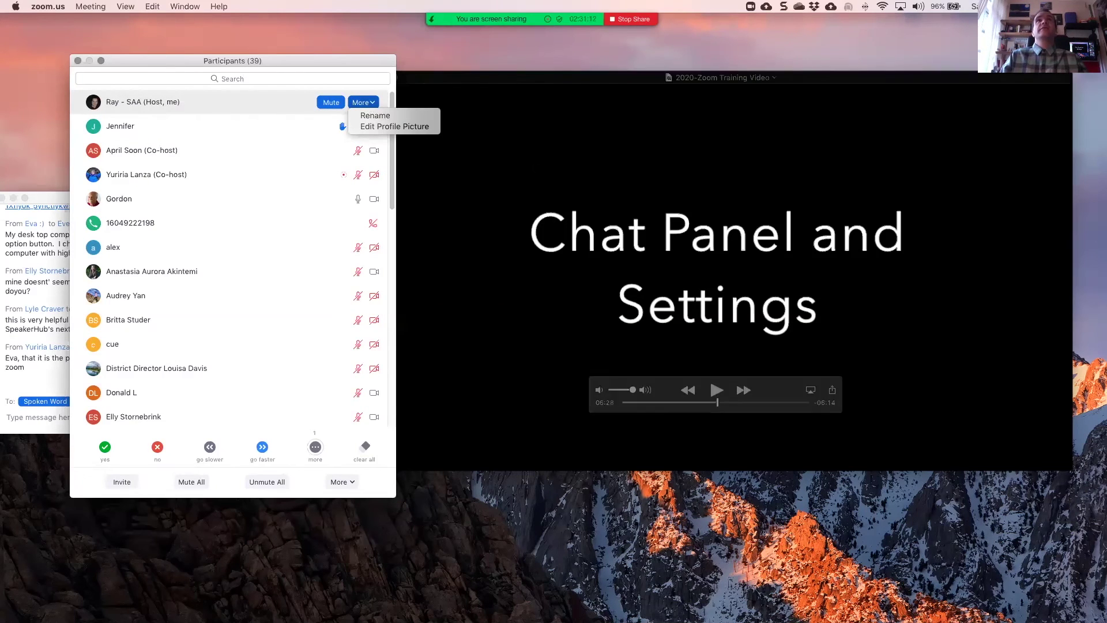
left_click(409, 86)
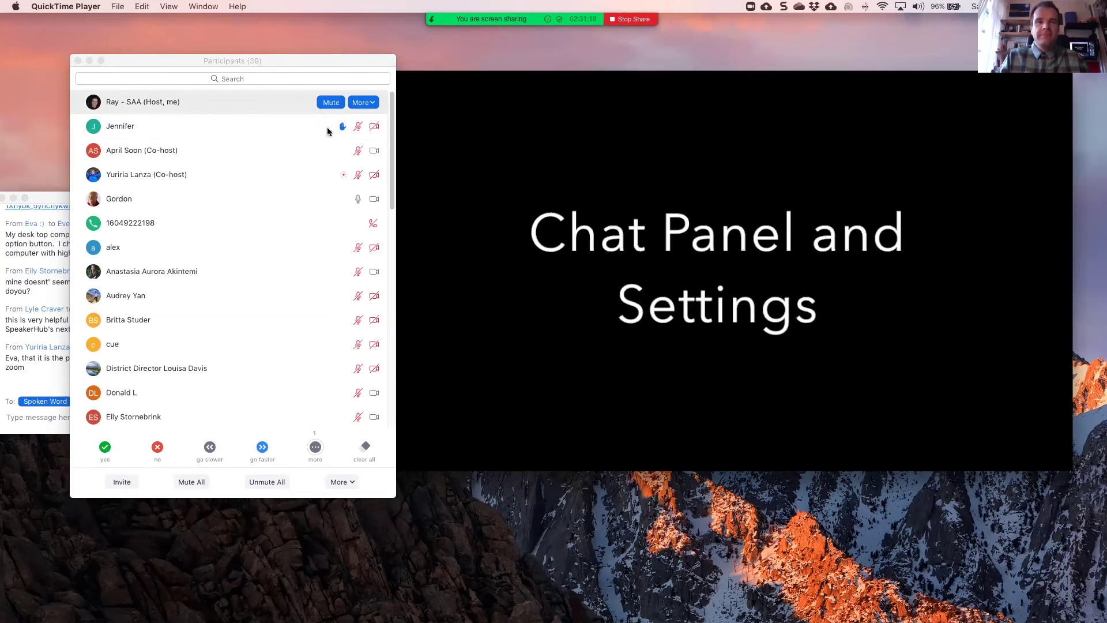
- Look through the whole participant list and return to the host's entry at its beginning
mouse_move(531, 133)
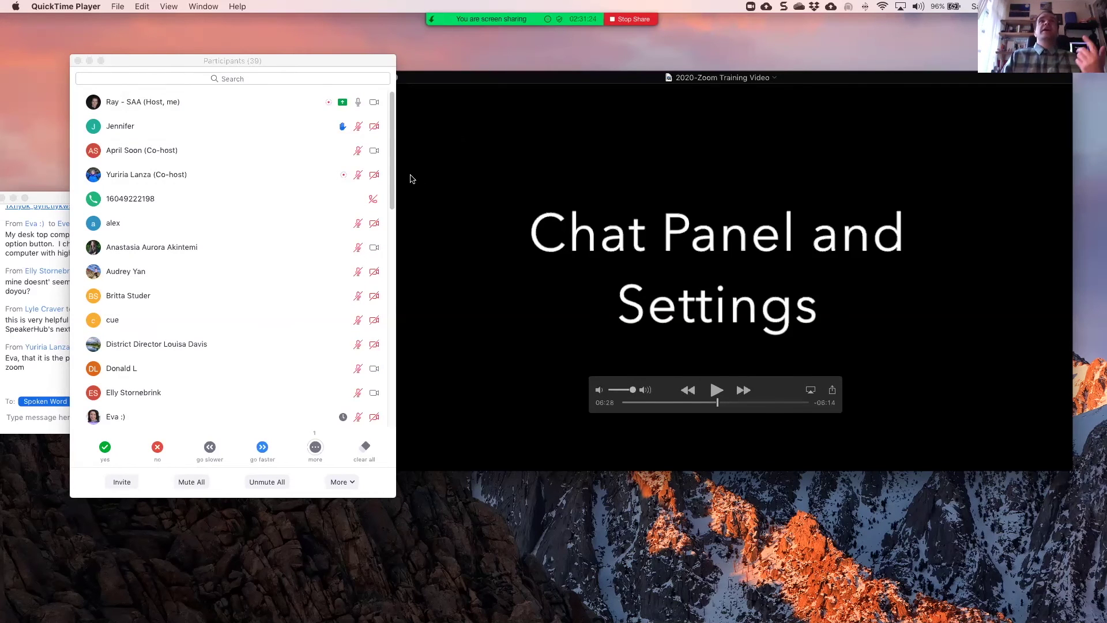
mouse_move(334, 185)
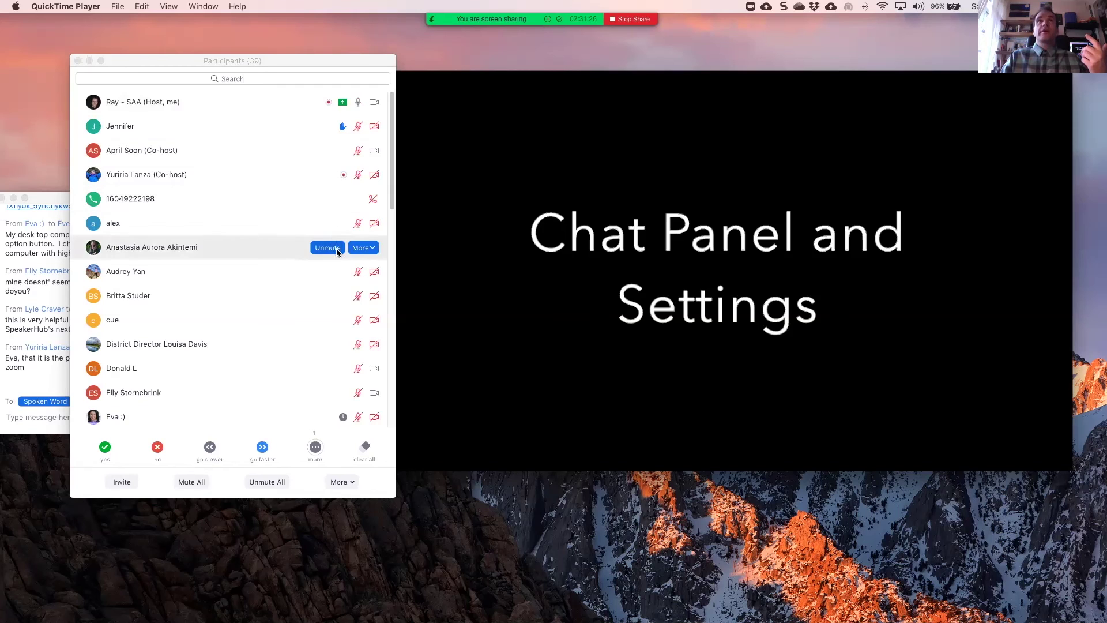
mouse_move(476, 189)
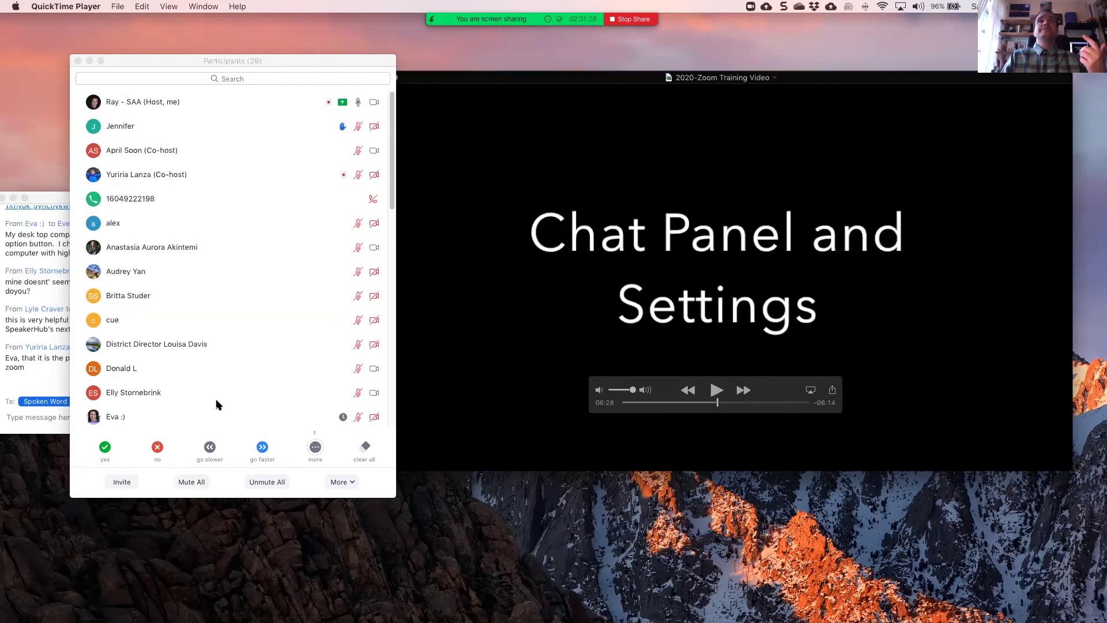
scroll(217, 403, "down", 15)
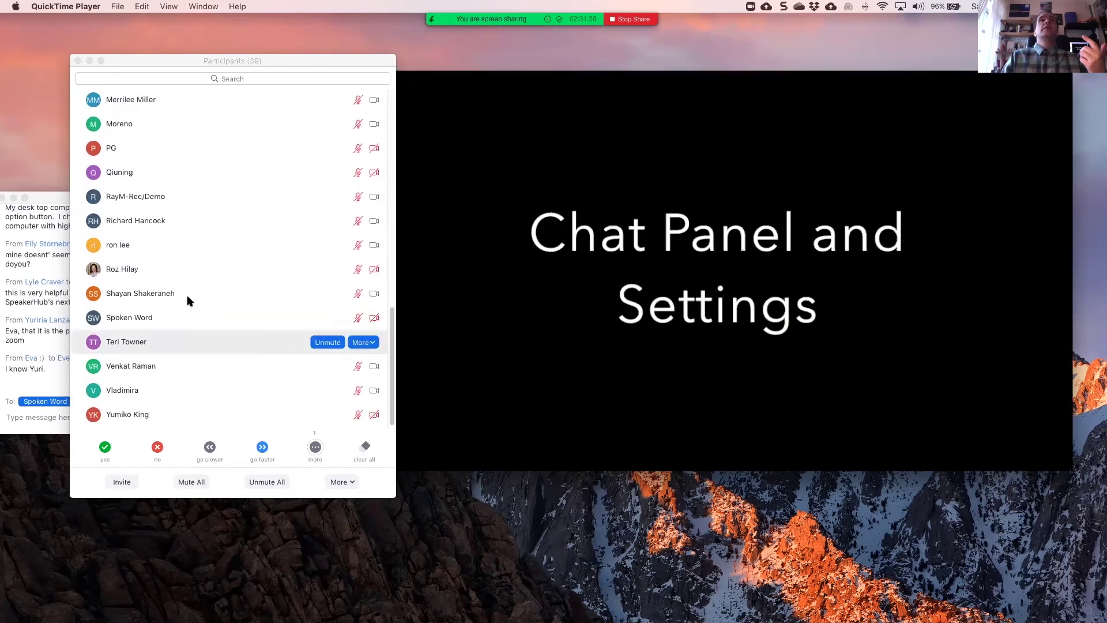
scroll(188, 299, "up", 6)
scroll(188, 301, "up", 10)
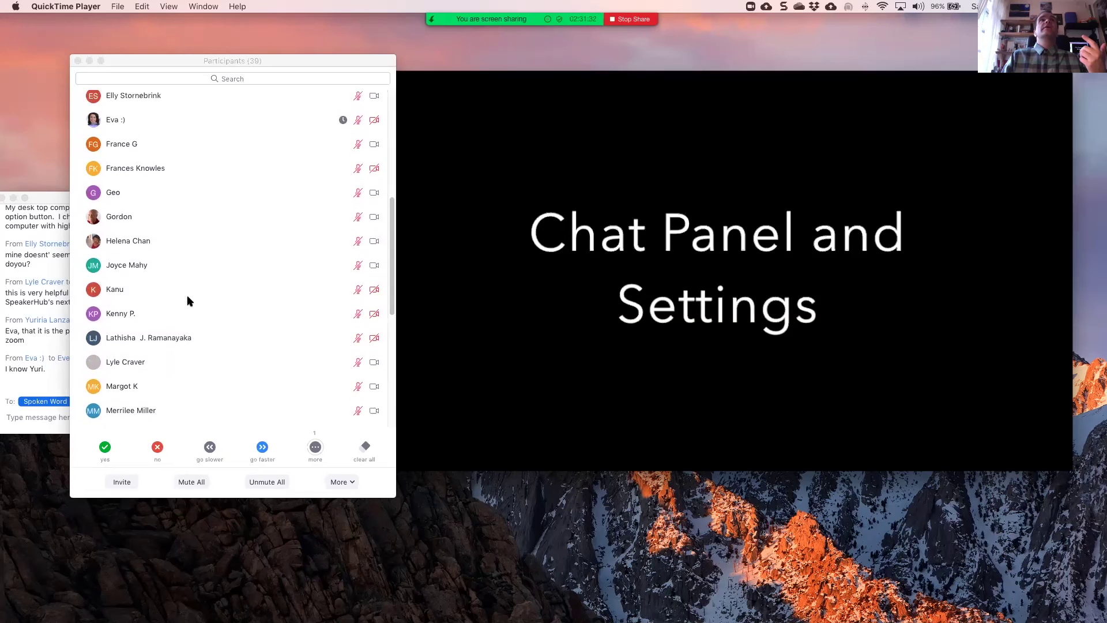
scroll(187, 300, "up", 1)
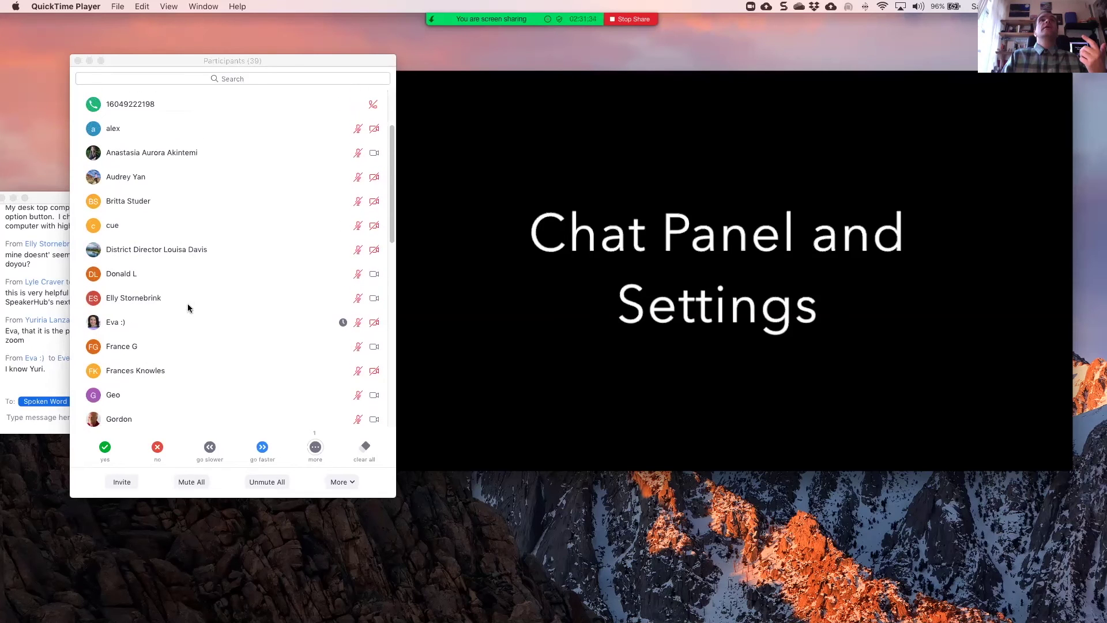
scroll(183, 240, "up", 4)
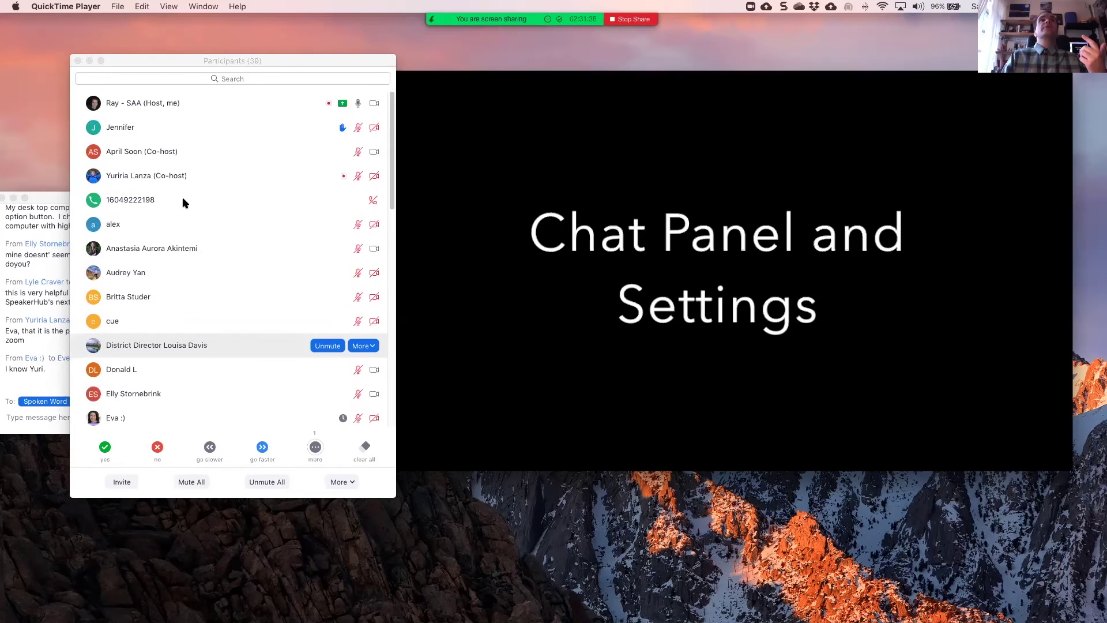
- Locate the Rec/Demo participant and view the host actions available for that entry, dismissing them without choosing one
scroll(193, 232, "down", 13)
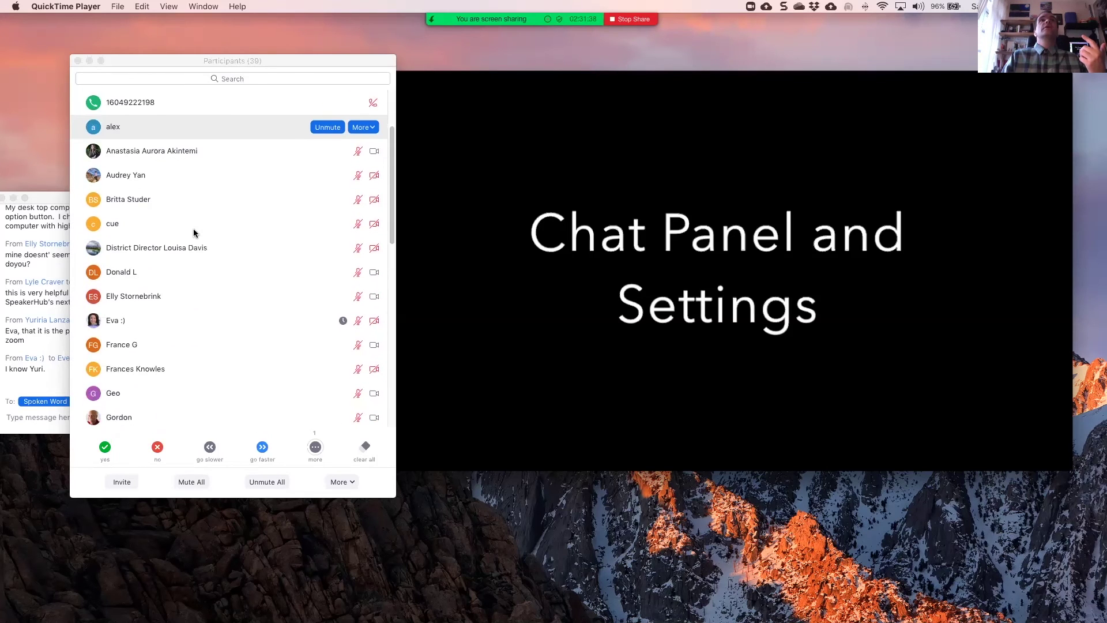
scroll(193, 232, "down", 2)
scroll(194, 232, "up", 1)
scroll(193, 232, "down", 6)
scroll(194, 232, "down", 4)
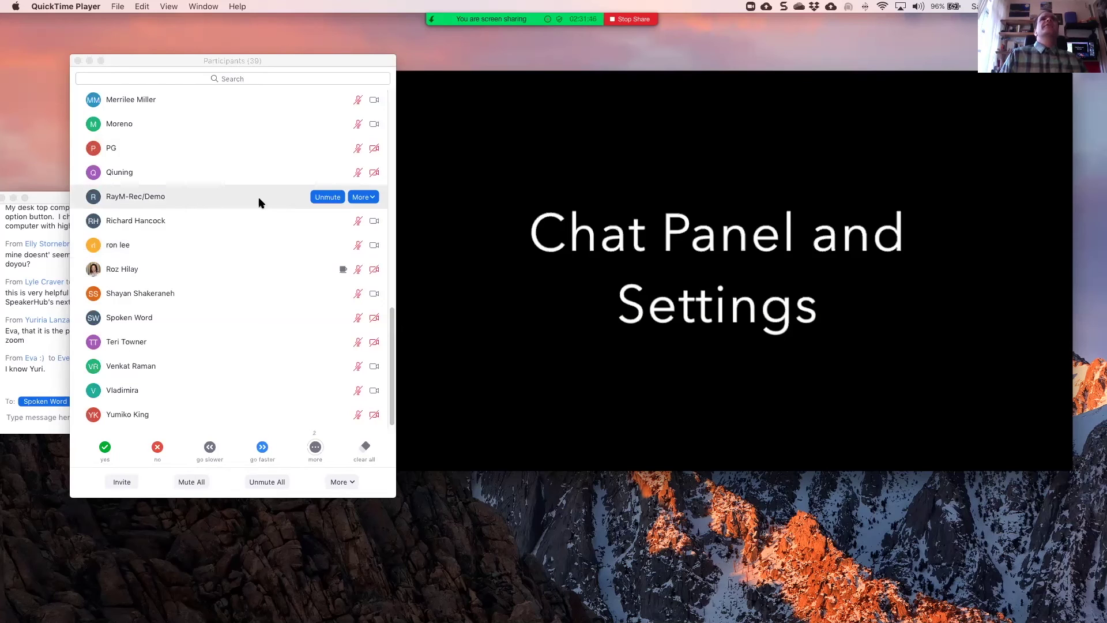
left_click(363, 197)
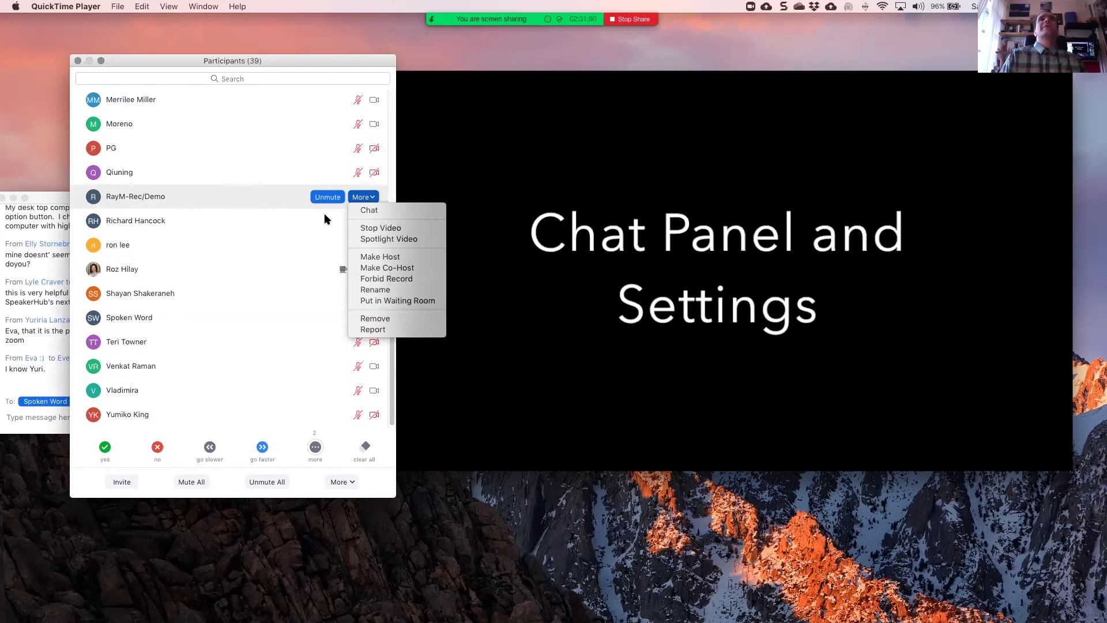
left_click(280, 200)
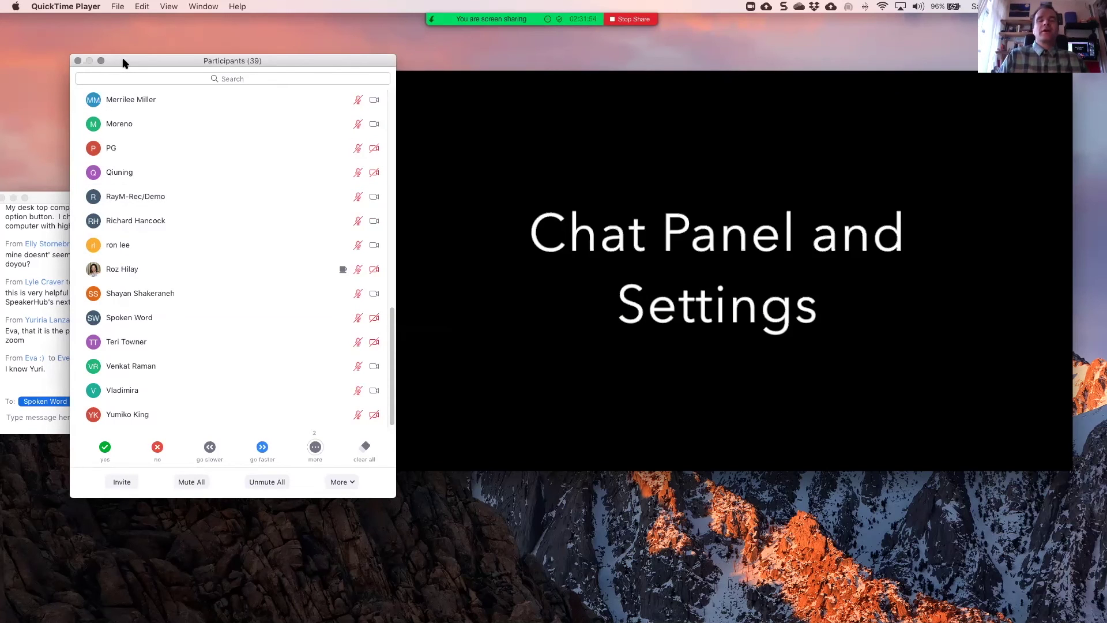
- Move the Participants panel clear of the chat window and view the host actions for a participant midway through the list, dismissing them unchanged
left_click_drag(123, 62, 264, 118)
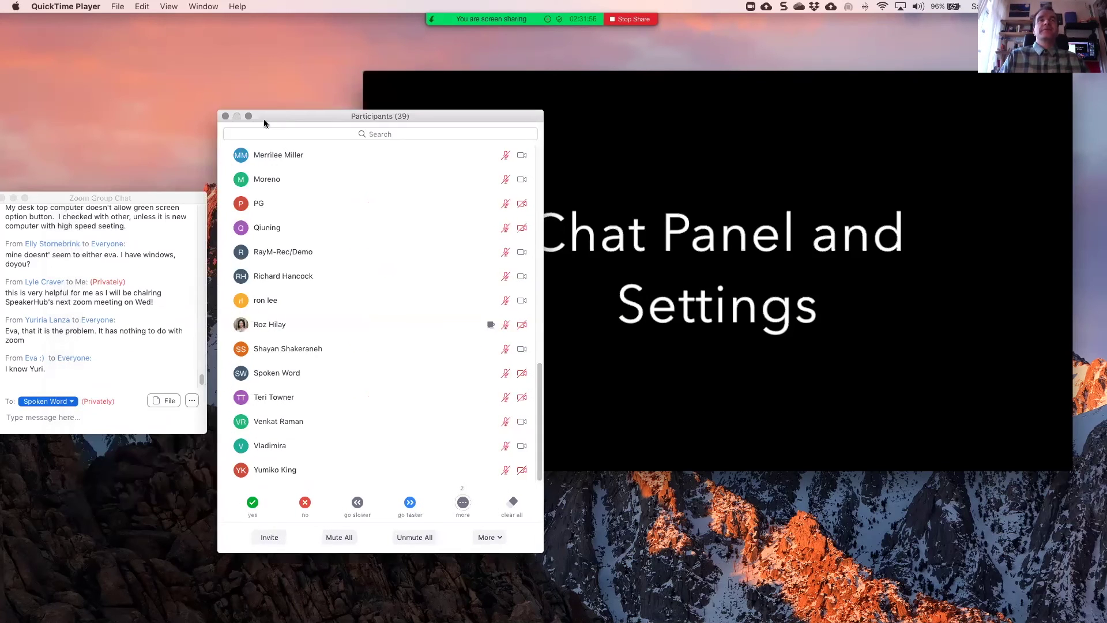
scroll(352, 317, "up", 5)
scroll(352, 320, "up", 5)
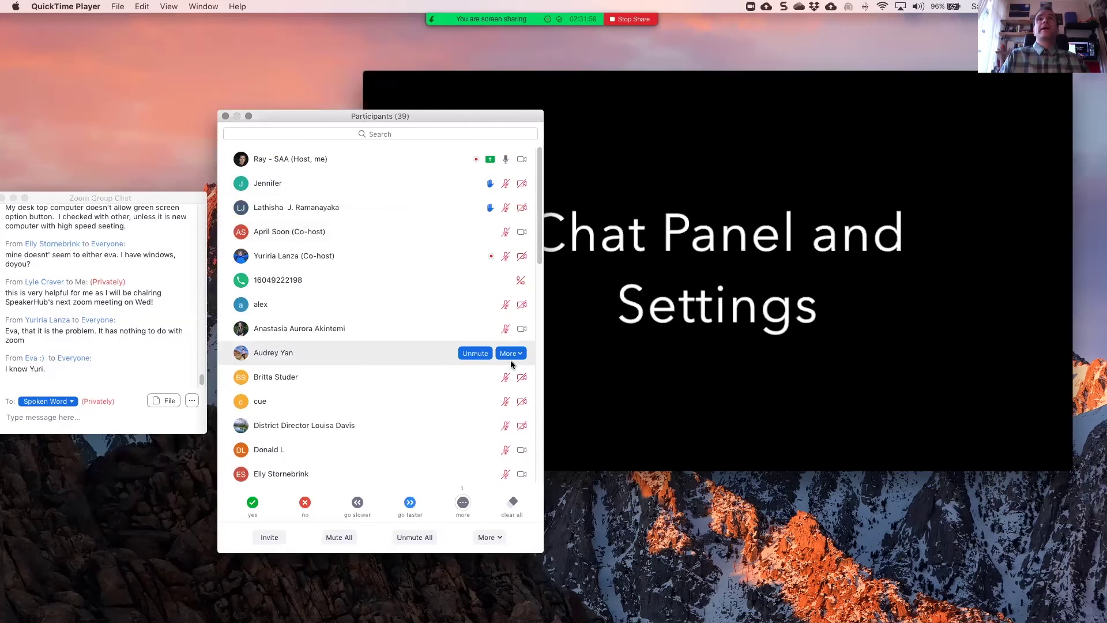
scroll(504, 458, "down", 10)
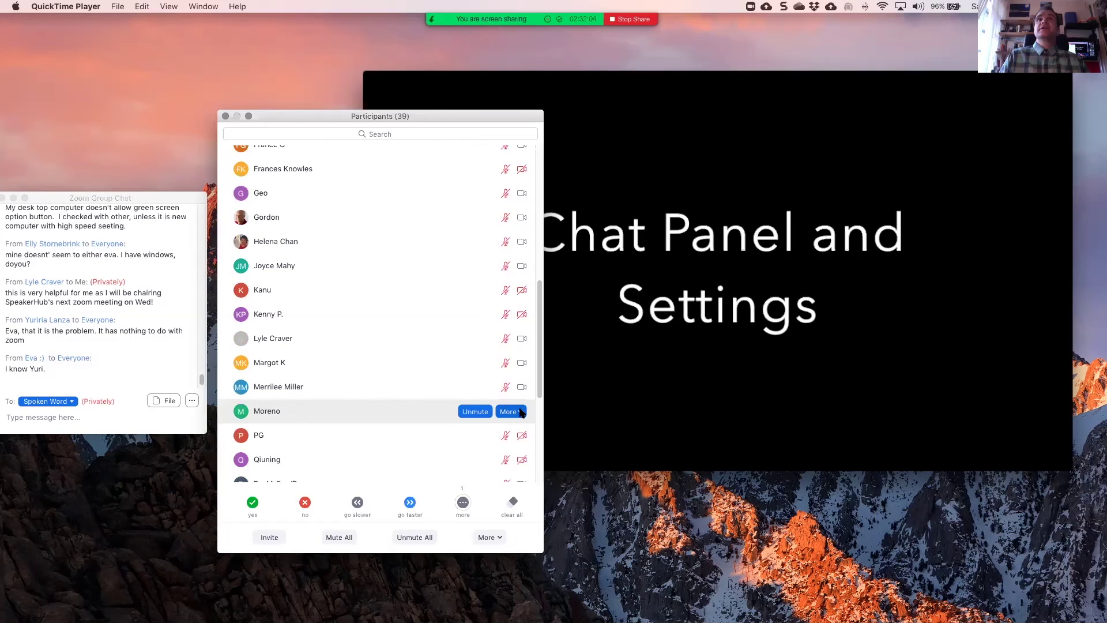
left_click(520, 412)
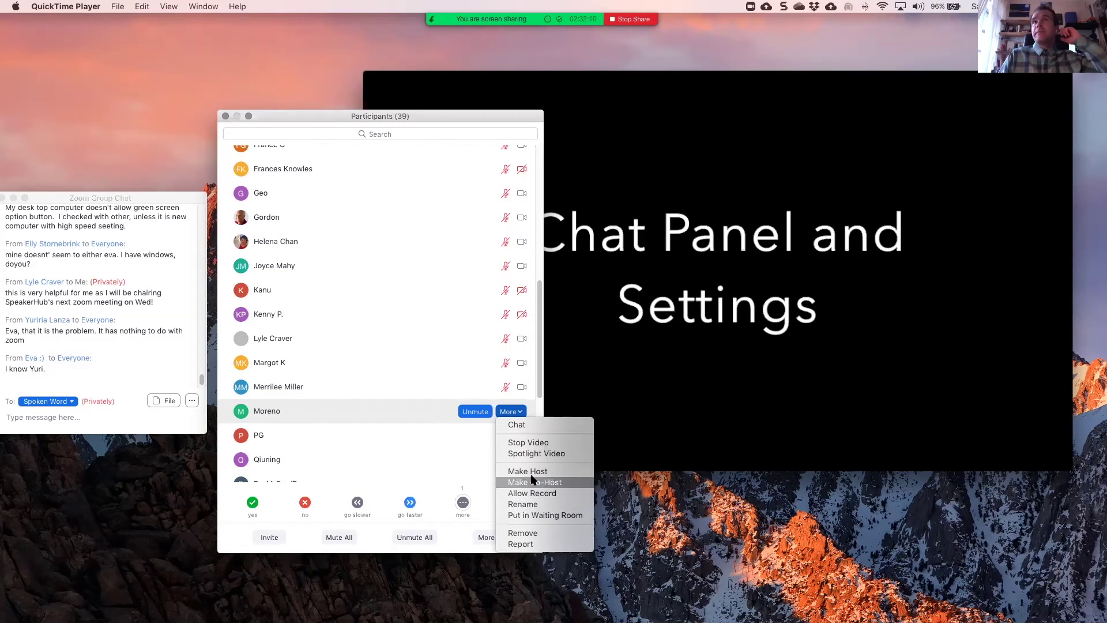
left_click(437, 369)
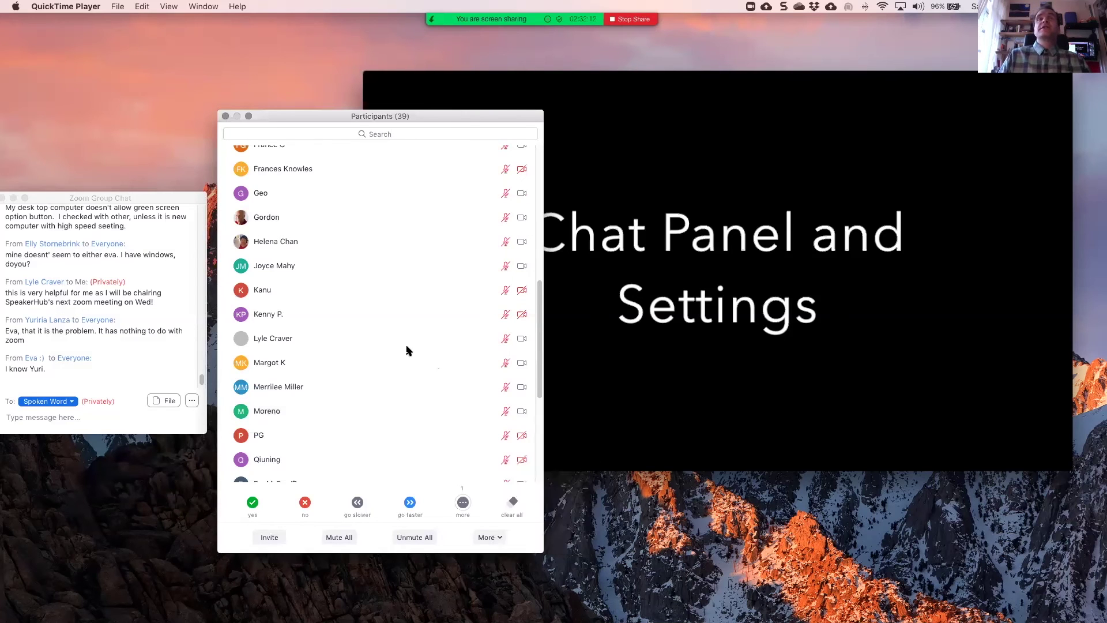
- Hide and reshow the Participants panel twice to demonstrate toggling it, leaving it open
left_click(225, 117)
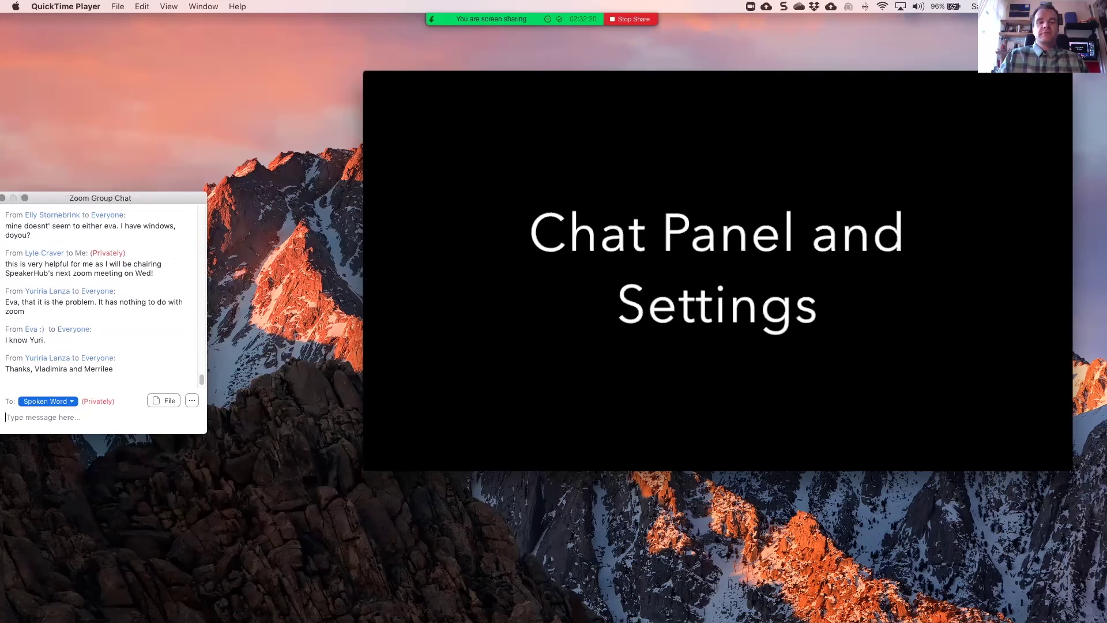
key("super+u")
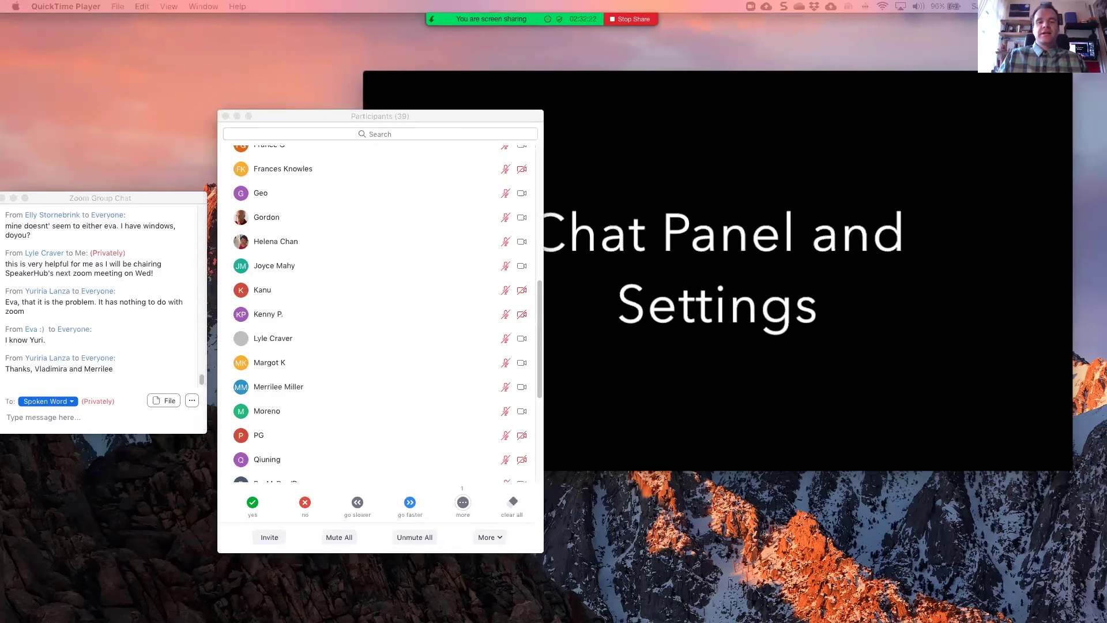
key("super+u")
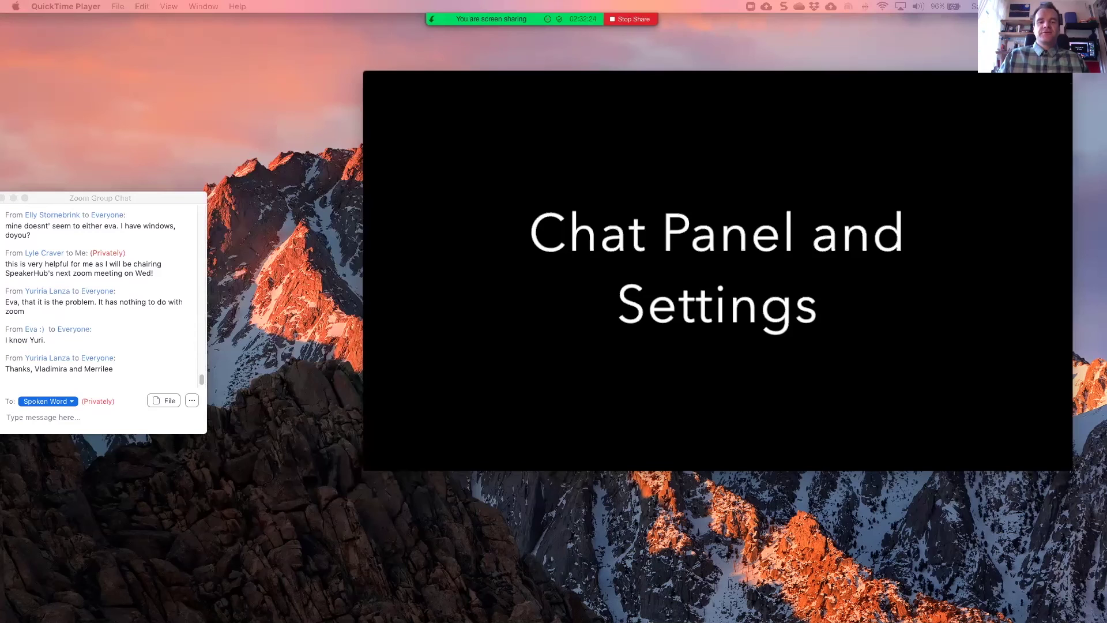
key("super+u")
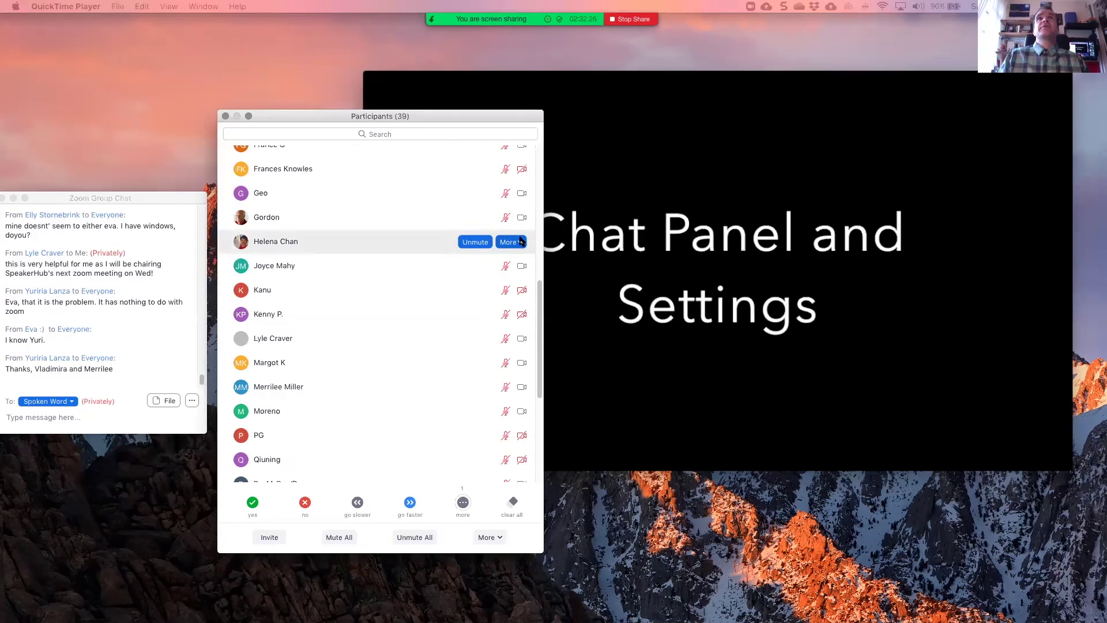
- Start a private chat with a participant from their list entry, move the chat window into clear view, and send "Hi"
left_click(520, 241)
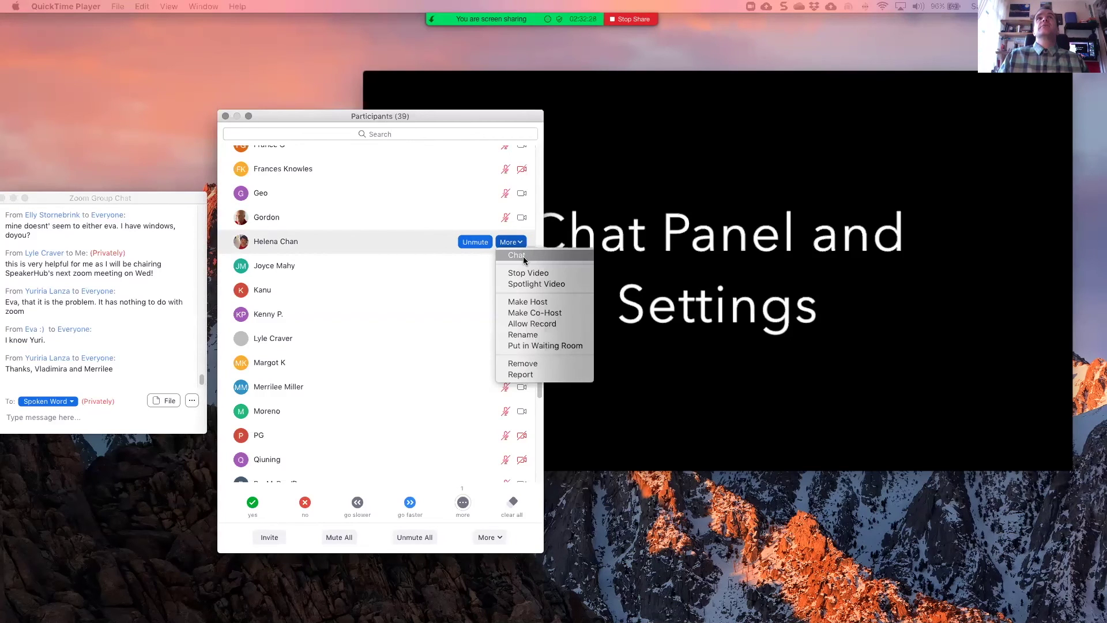
left_click(523, 256)
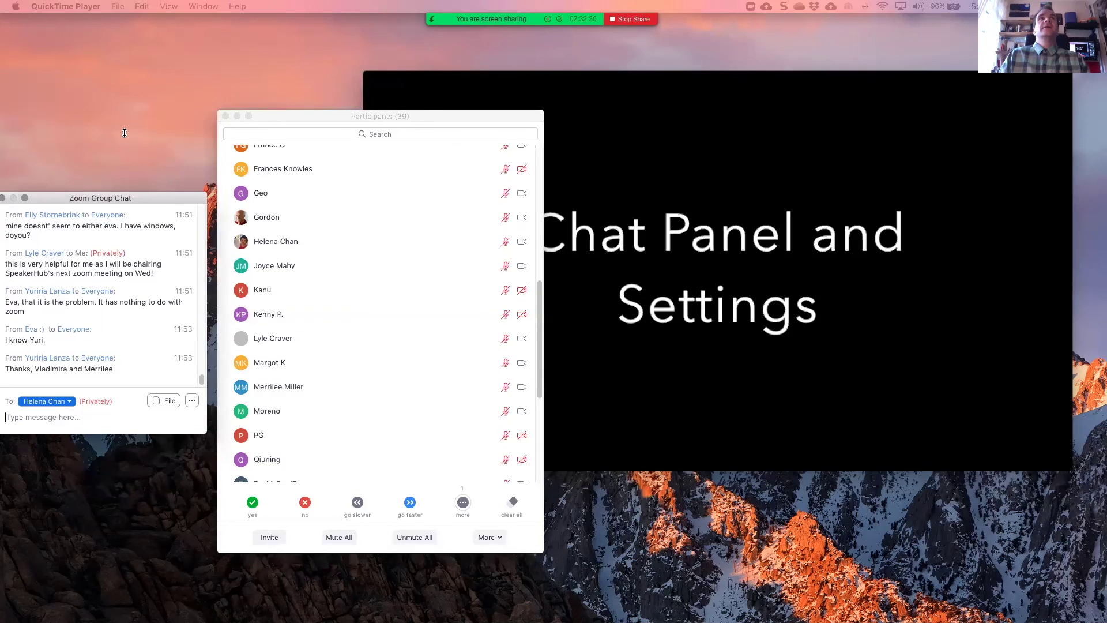
left_click_drag(108, 201, 204, 112)
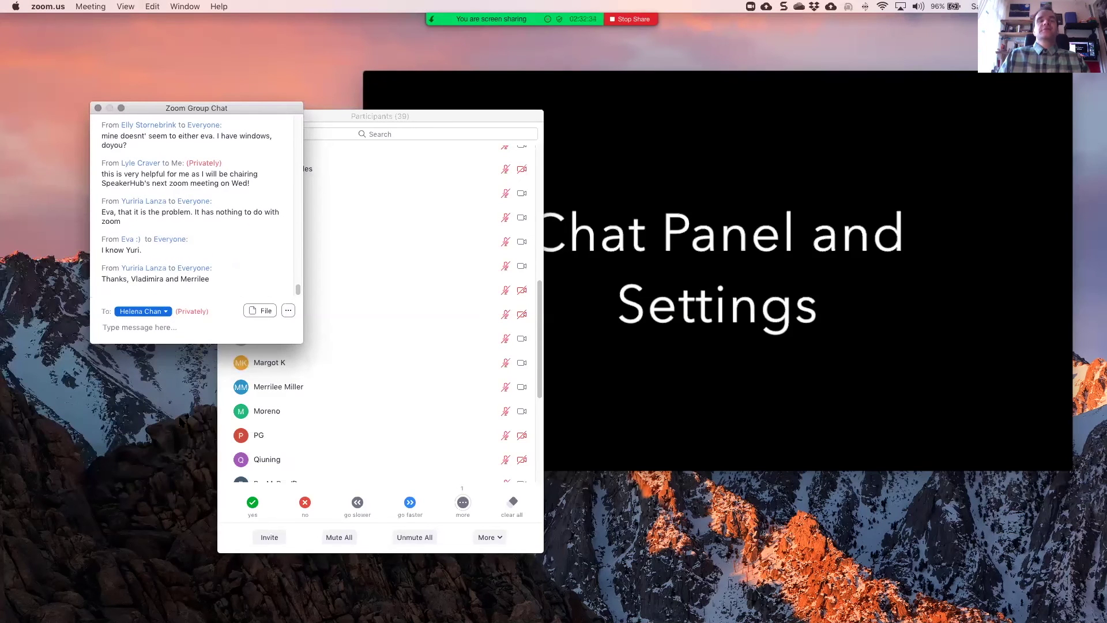
type("H")
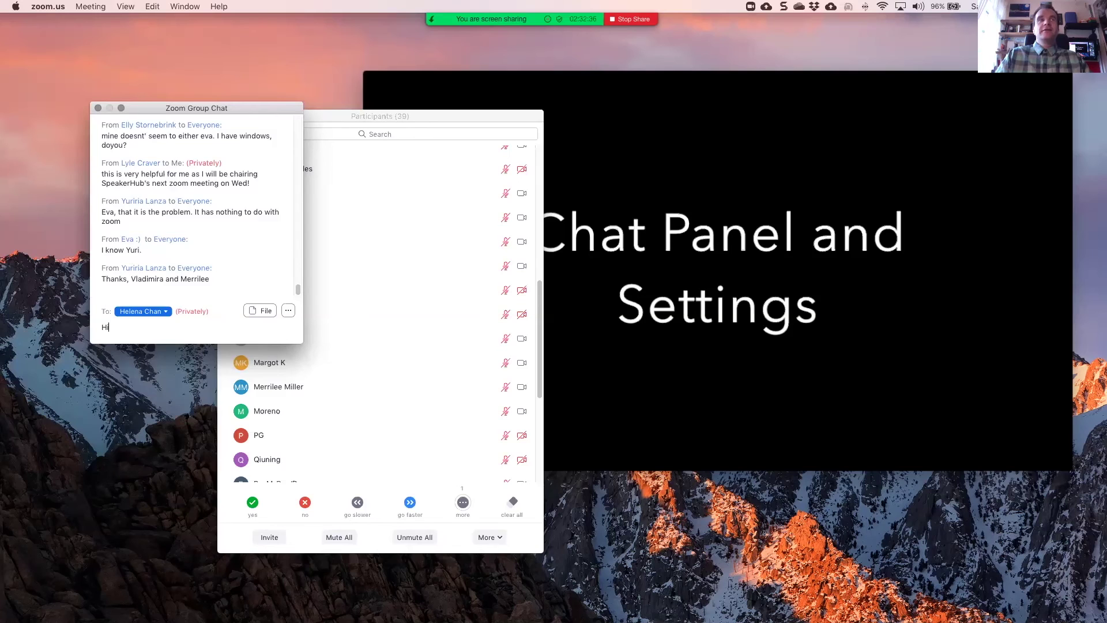
type("i")
key("Return")
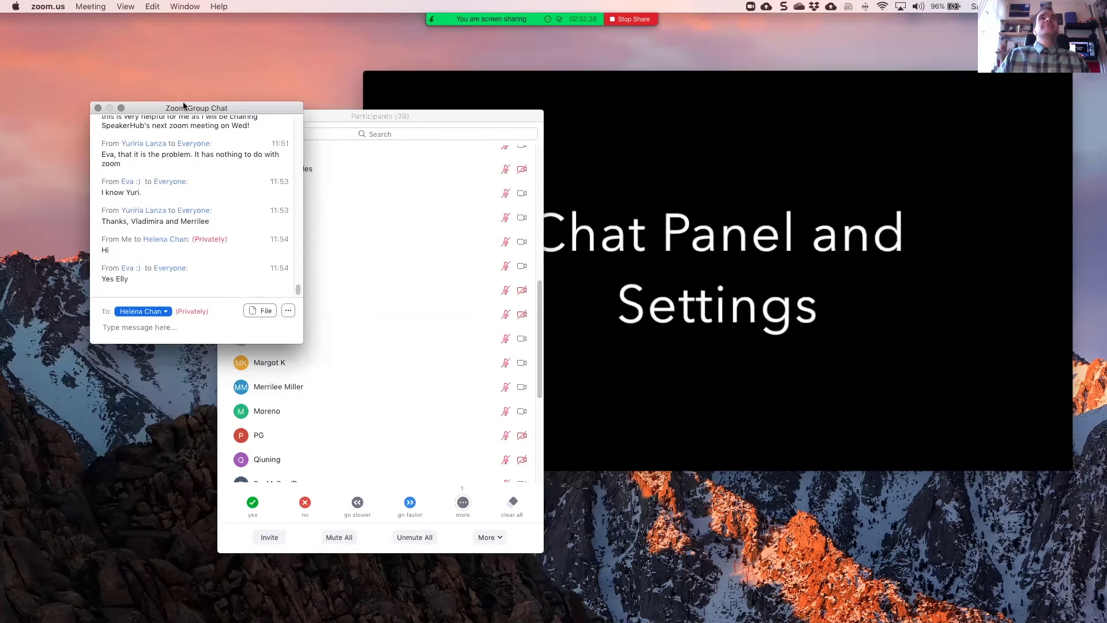
- Arrange the group chat window and the Participants panel side by side so they no longer overlap
left_click_drag(209, 111, 126, 65)
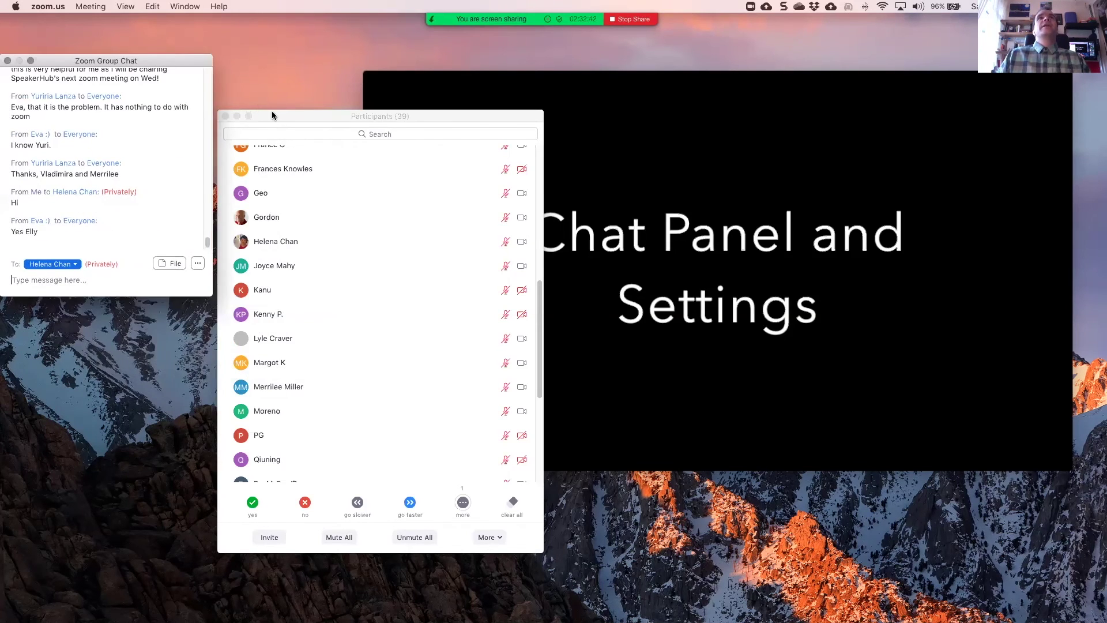
left_click_drag(271, 116, 489, 84)
left_click_drag(121, 62, 235, 81)
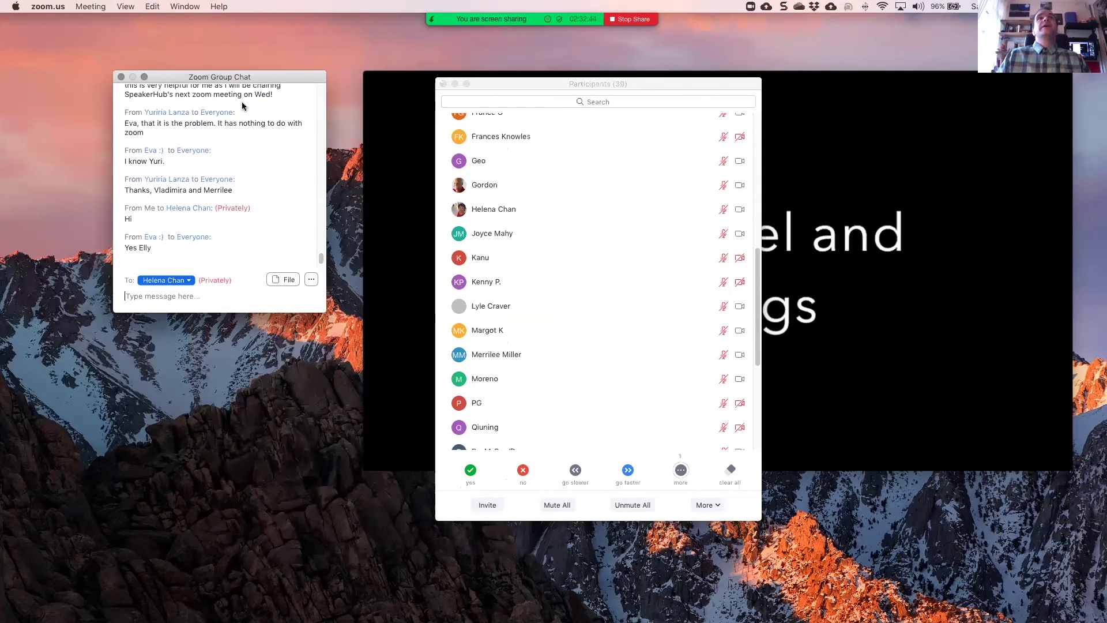
- View the chat's file-sharing options and the settings for who participants can chat with, and close the chat window without changing them
left_click(291, 282)
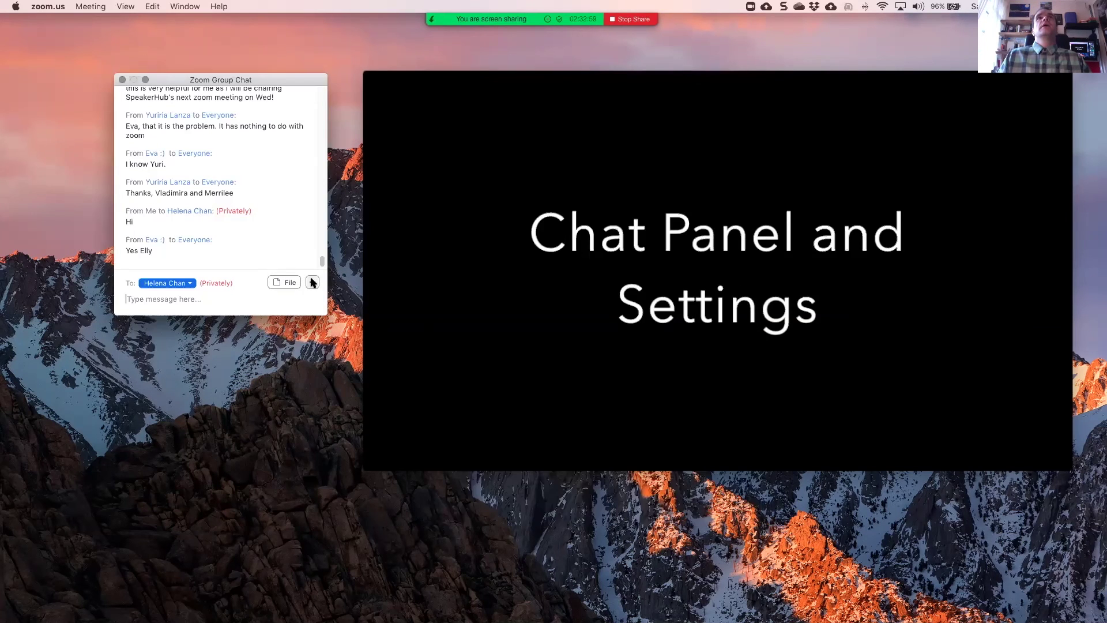
left_click(313, 281)
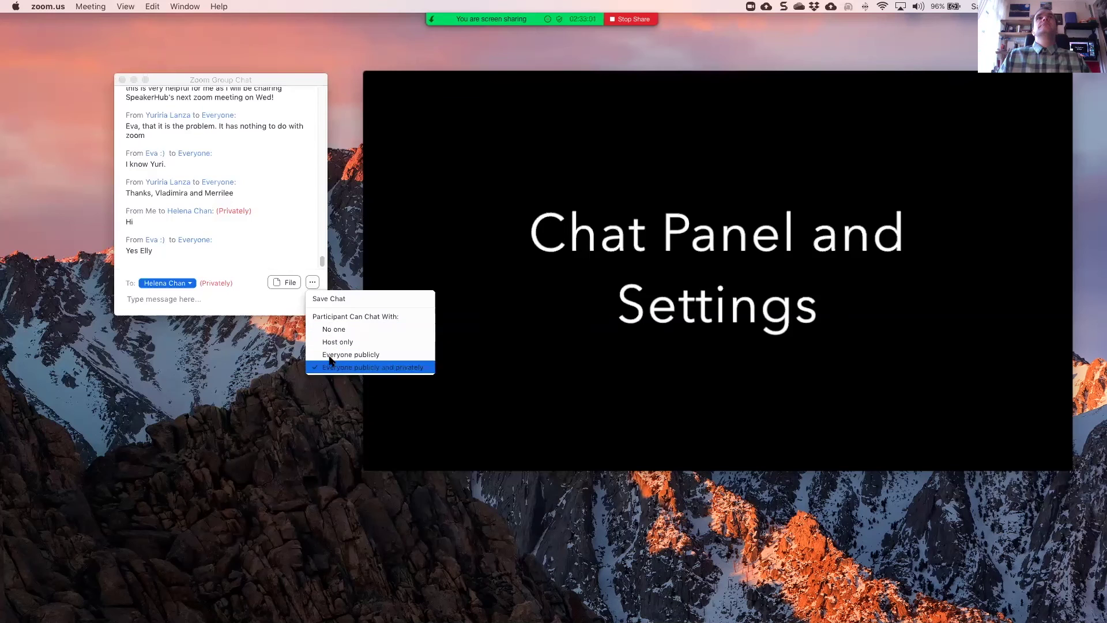
left_click(121, 80)
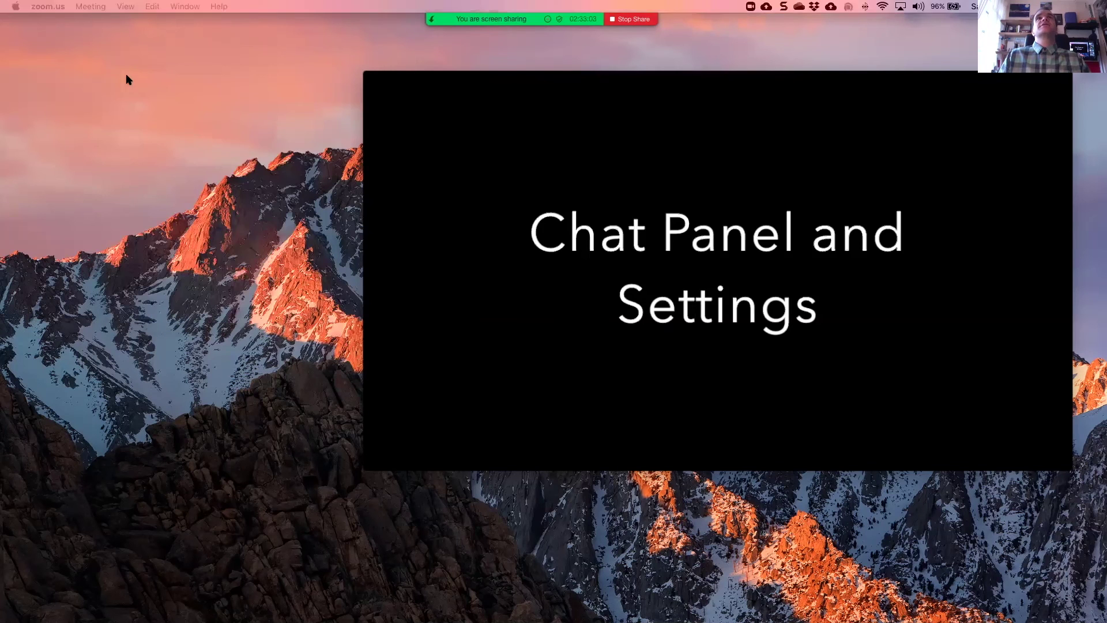
- Return the training video to full screen and scrub past the "Chat Panel and Settings" section to the zoom.us home page
left_click(406, 80)
left_click(394, 78)
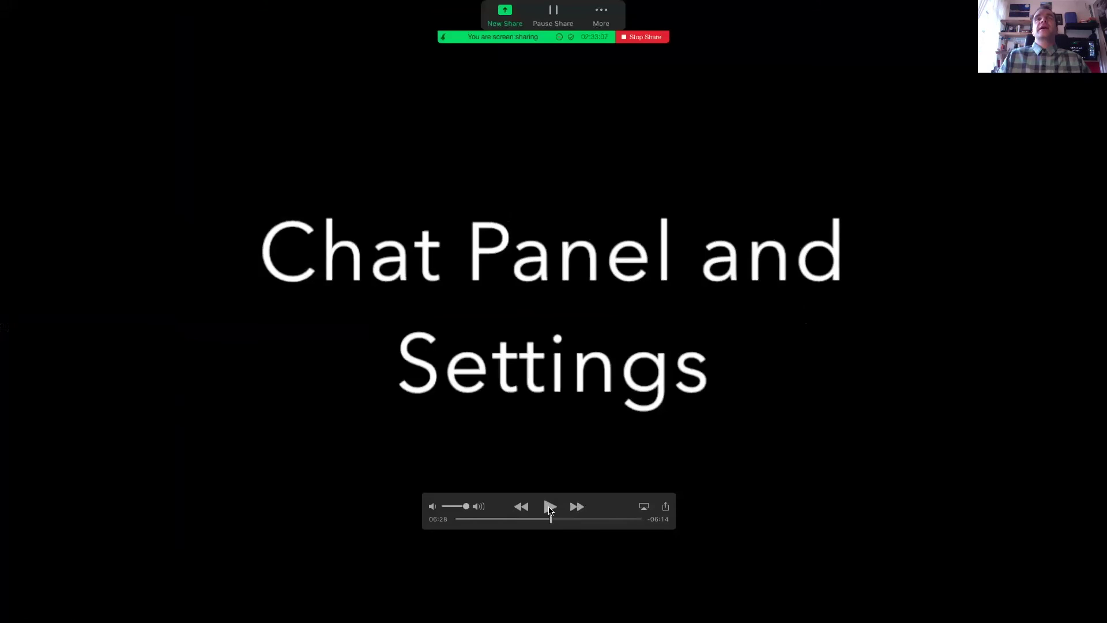
left_click_drag(550, 515, 550, 515)
left_click_drag(551, 519, 579, 518)
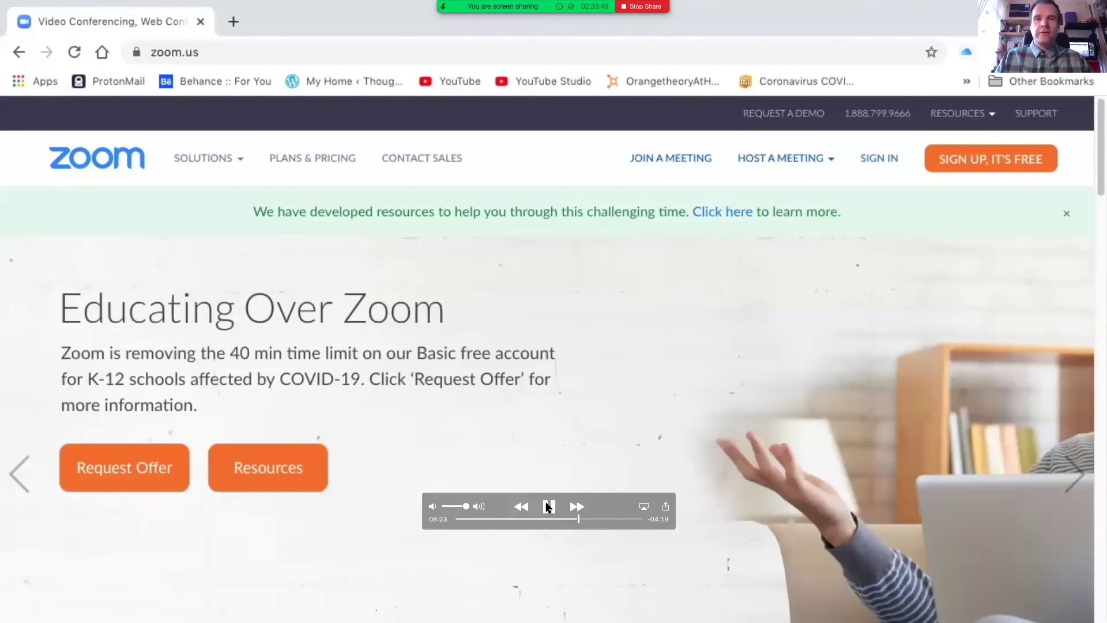
- Scrub the training video back to the Keyboard Shortcuts settings at about 08:13
left_click(579, 518)
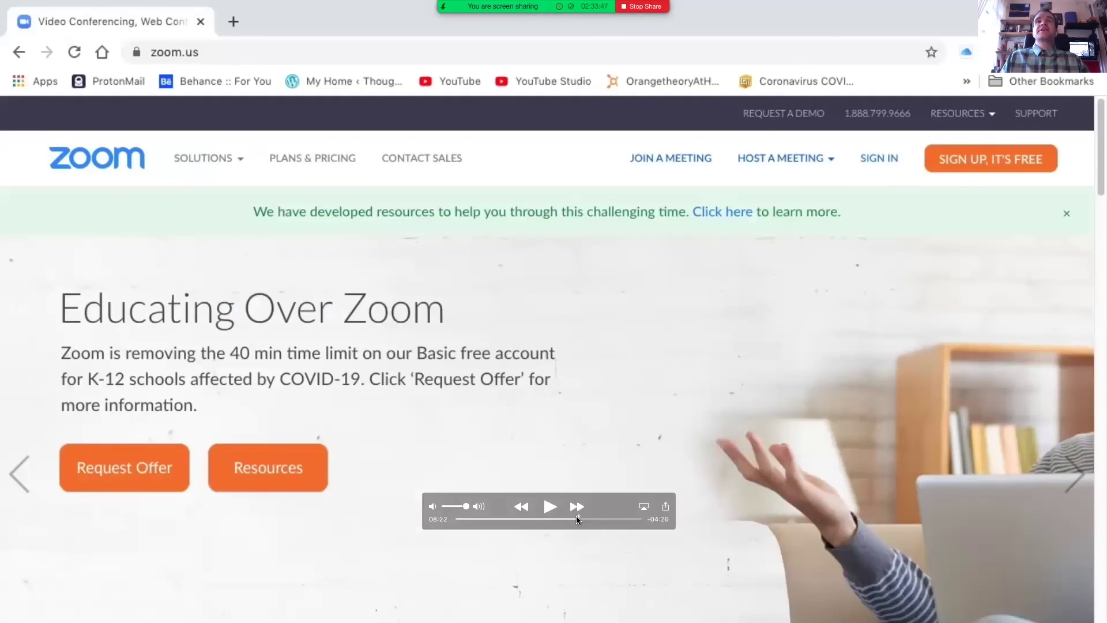
left_click_drag(576, 516, 576, 516)
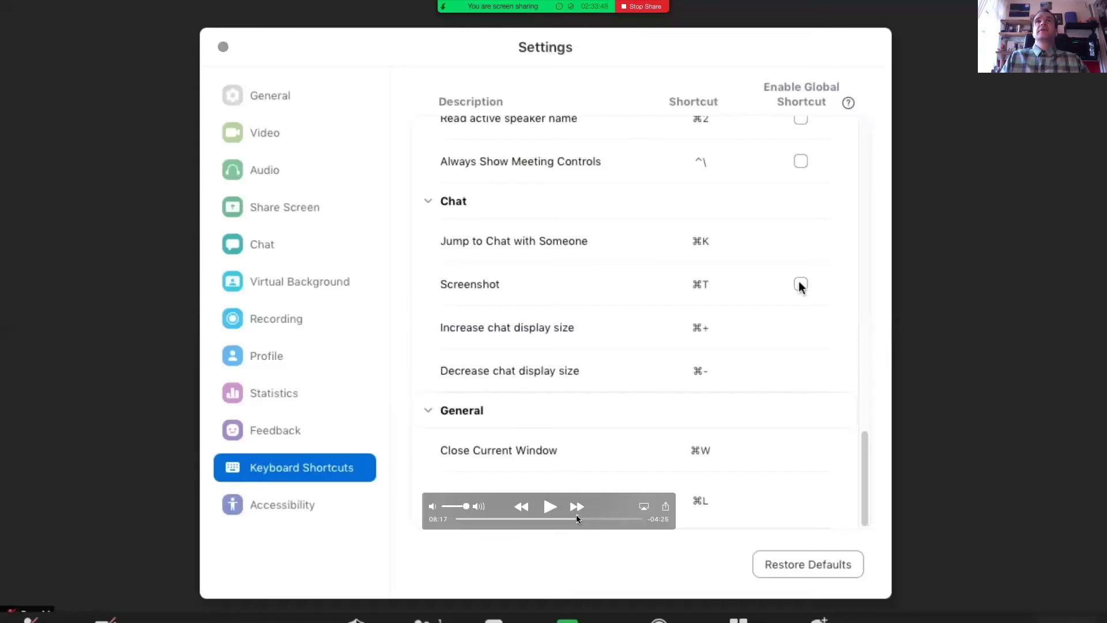
key("space")
left_click(577, 519)
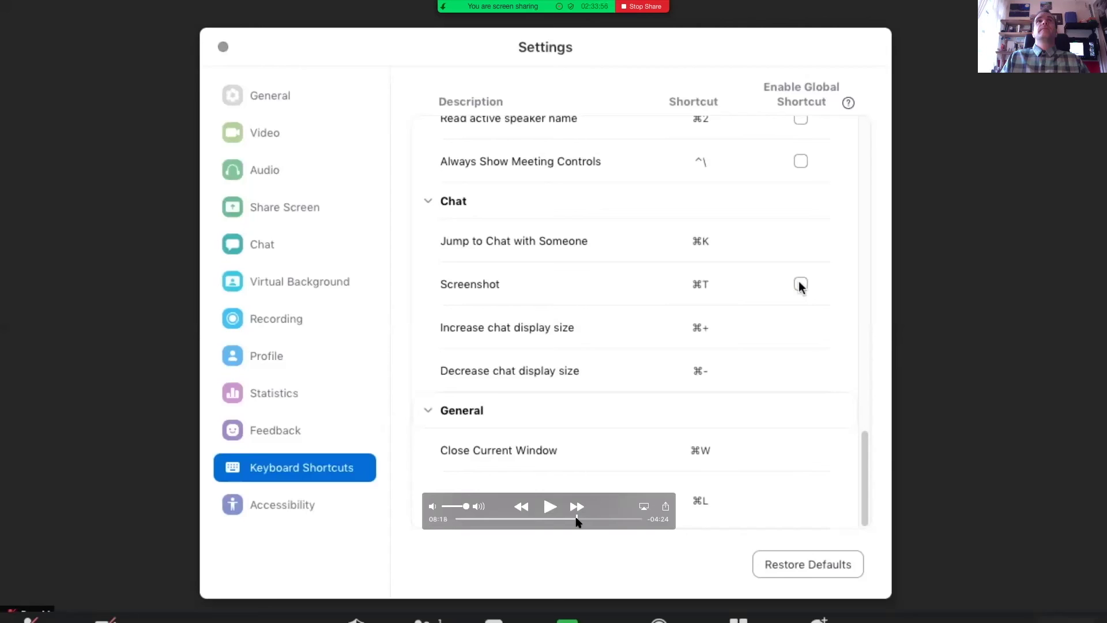
left_click_drag(577, 520, 576, 518)
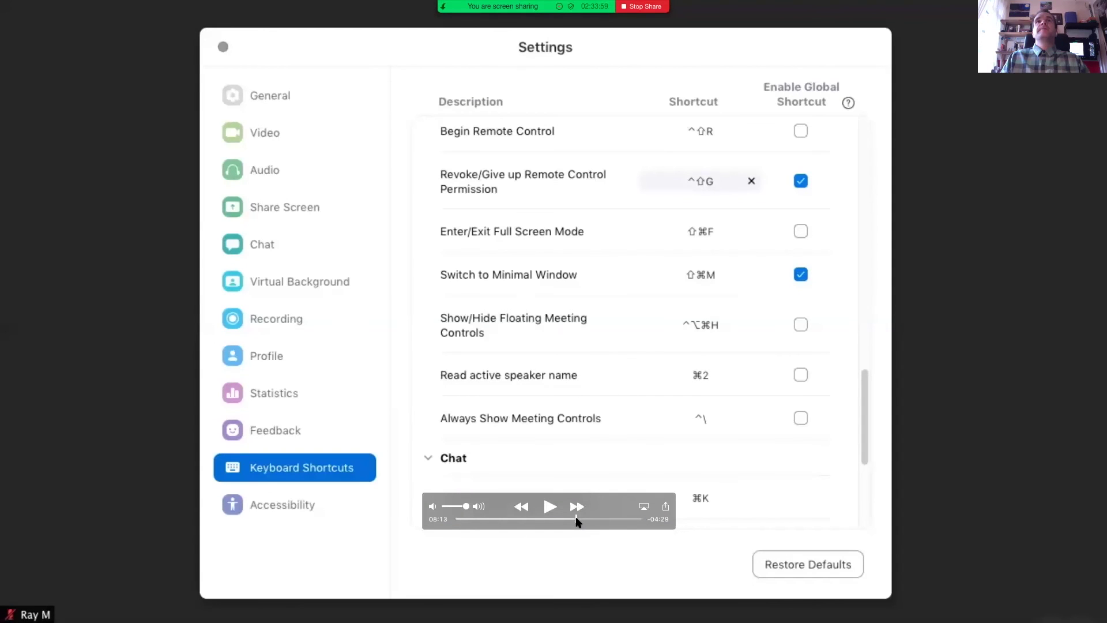
- Advance the video through the Profile settings and web profile page, and play the web Meeting settings overview with a brief pause
left_click_drag(576, 519, 581, 520)
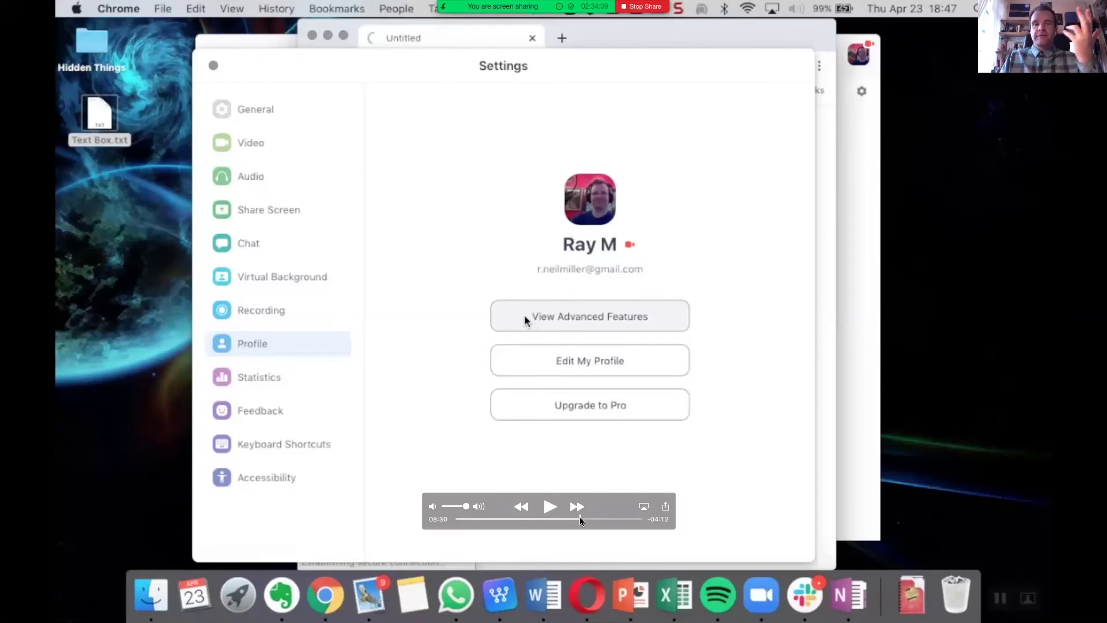
left_click_drag(580, 518, 585, 518)
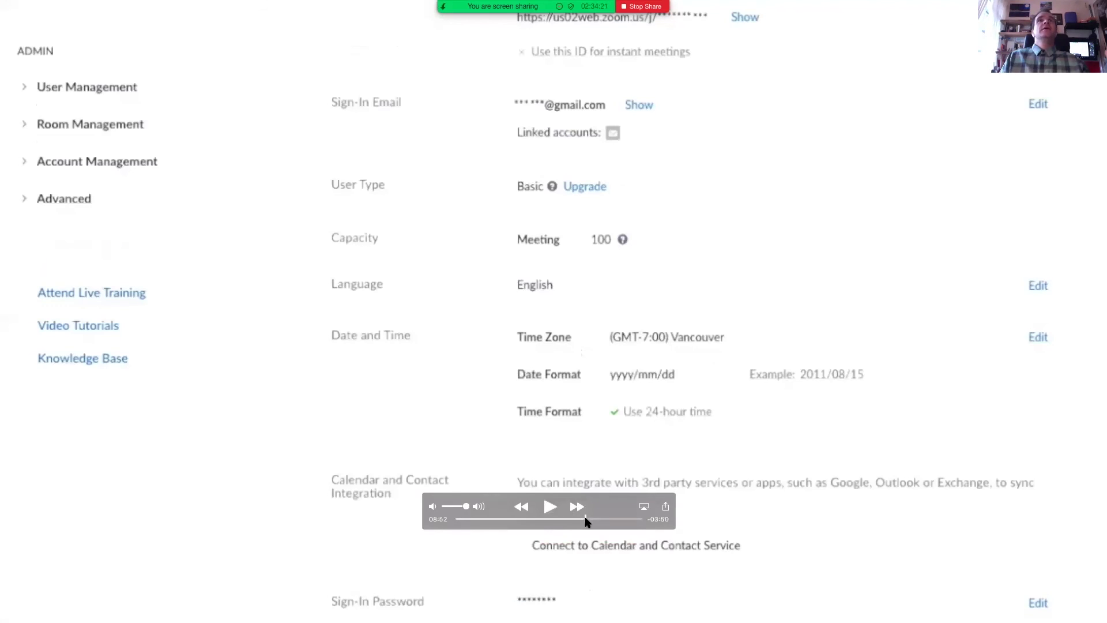
left_click(550, 507)
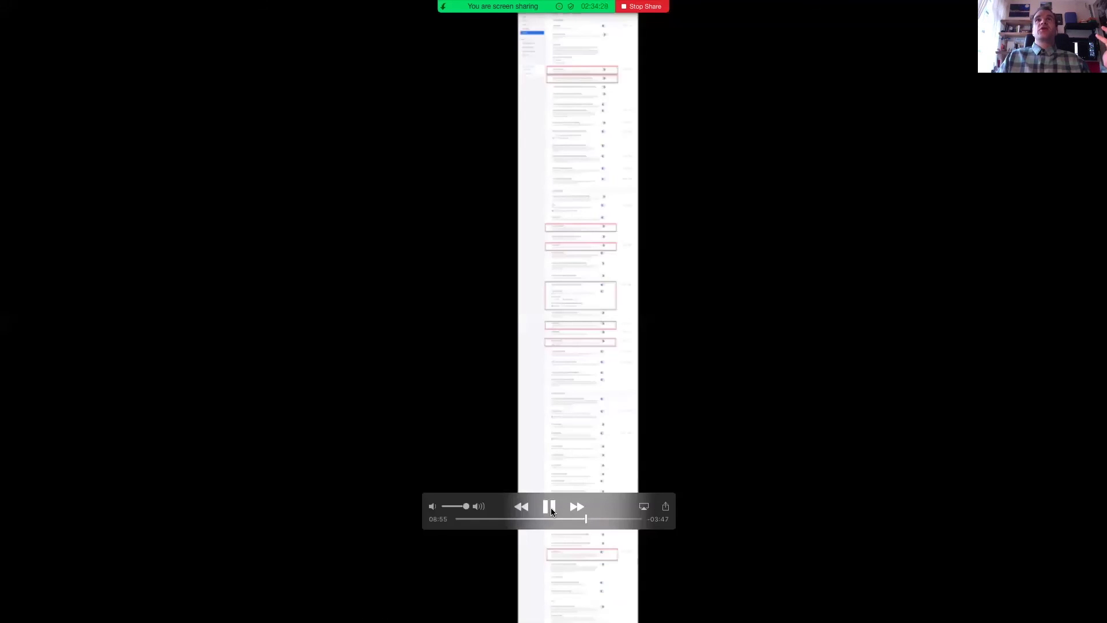
left_click(550, 506)
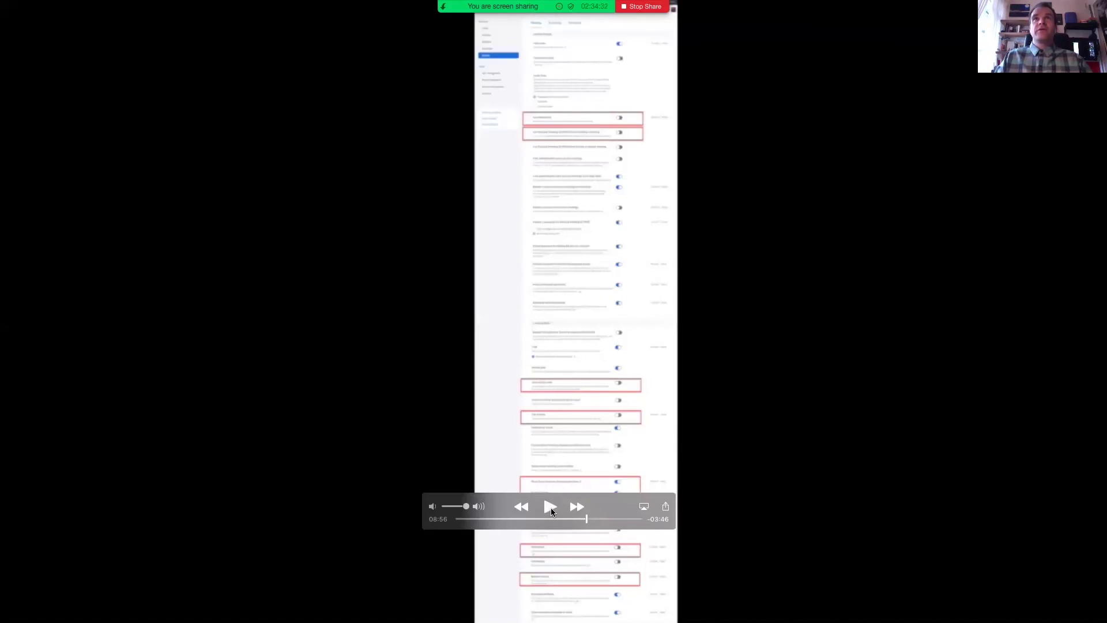
left_click(551, 507)
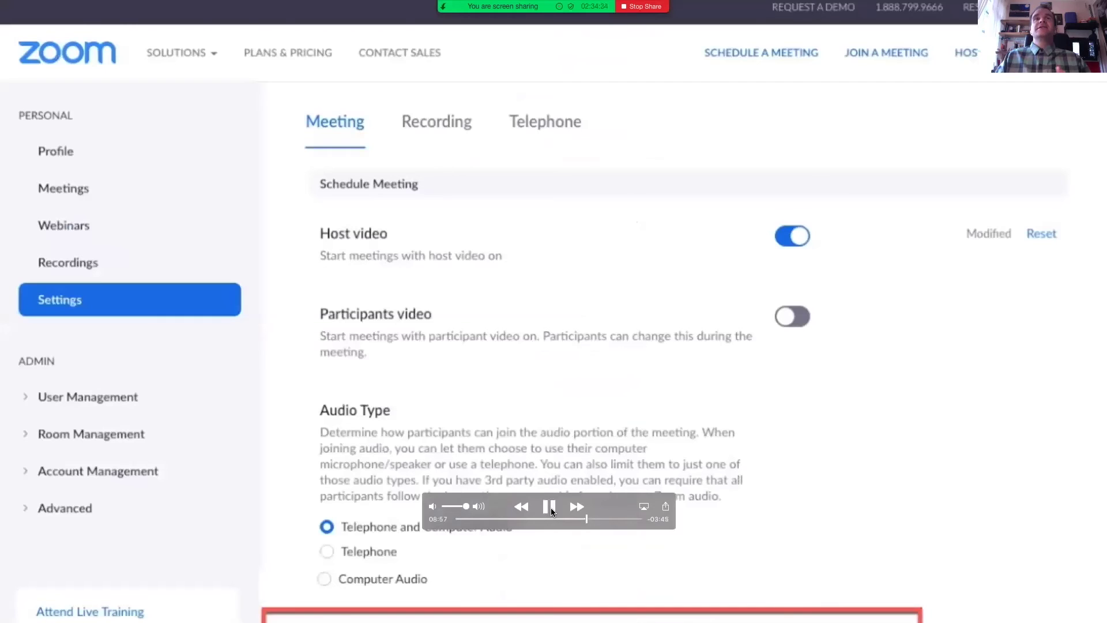